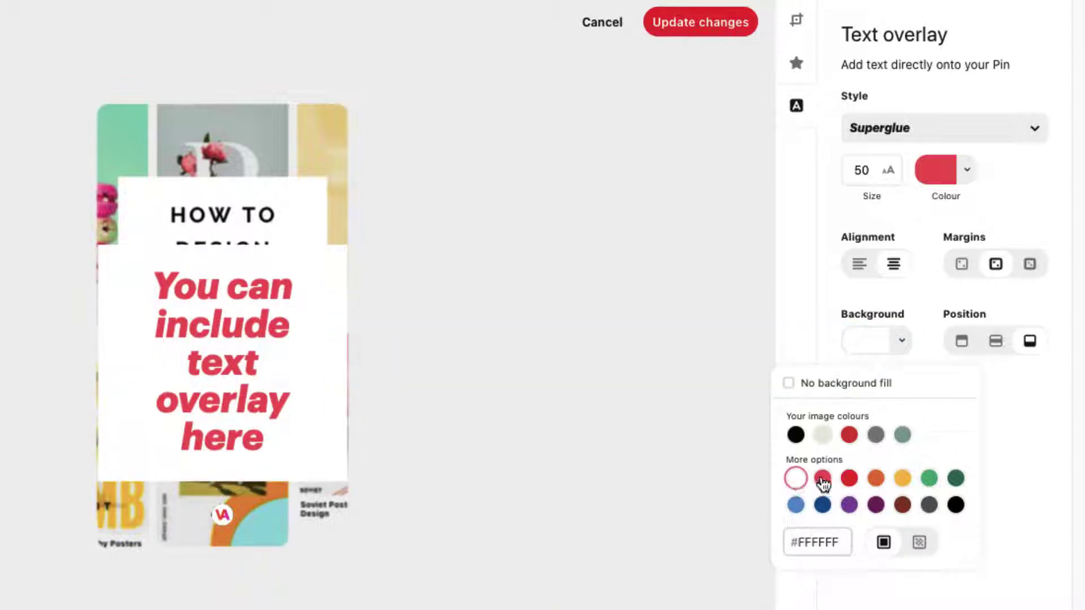
# - Try purple and brown text backgrounds, then keep the overlay text centred with the largest margins
pyautogui.click(849, 506)
pyautogui.click(903, 506)
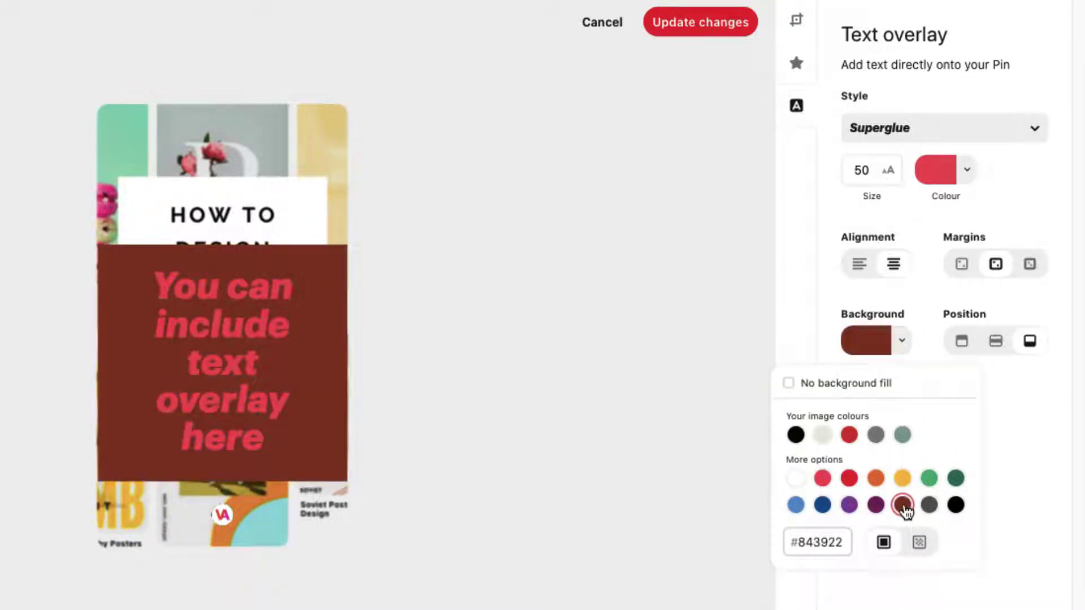
pyautogui.click(859, 271)
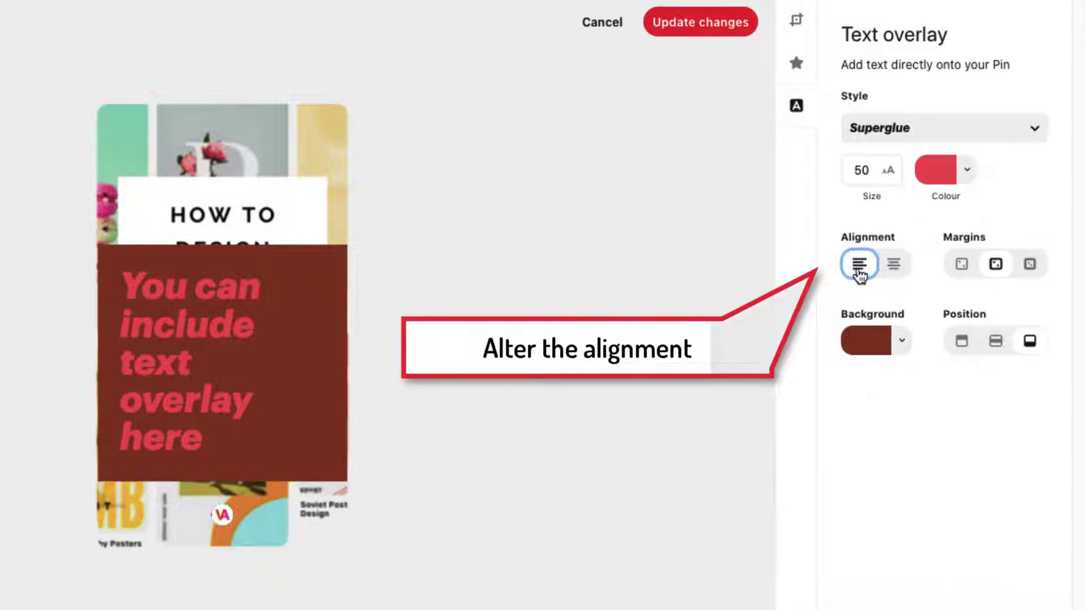
pyautogui.click(892, 265)
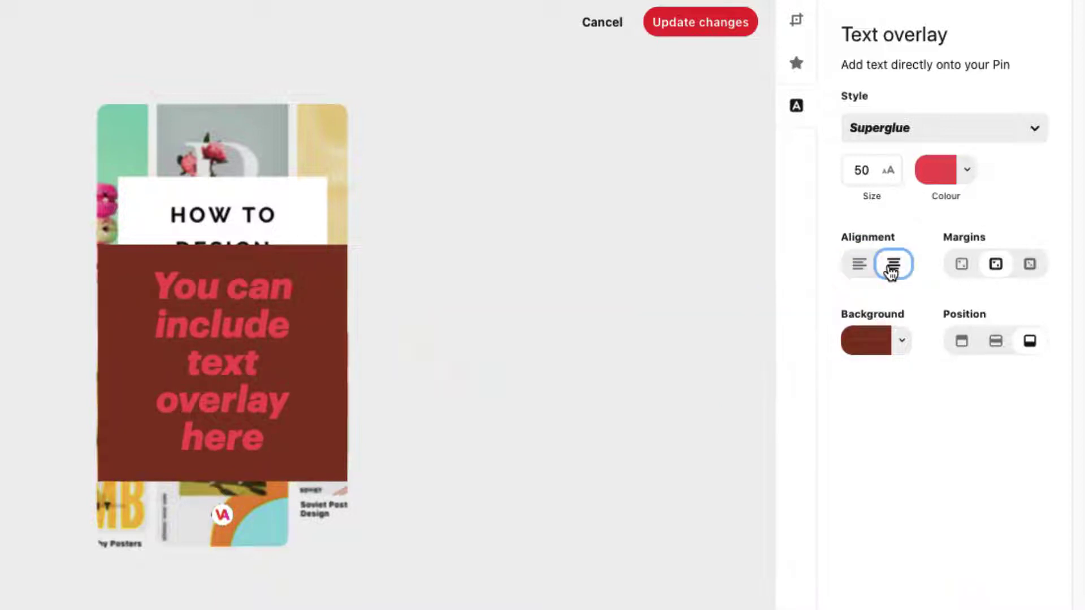
pyautogui.click(961, 266)
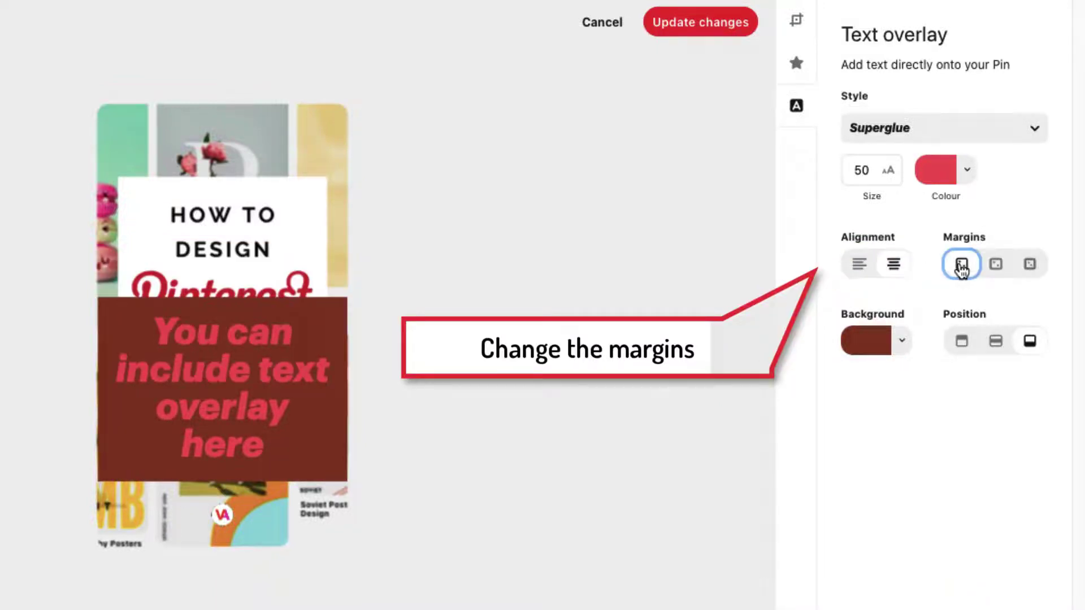
pyautogui.click(996, 269)
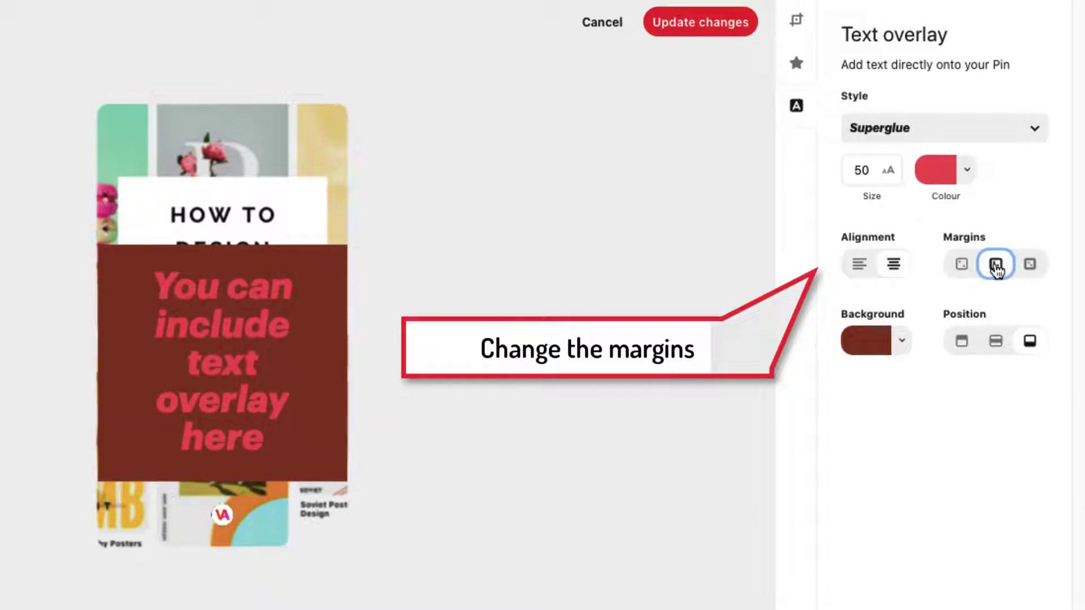
pyautogui.click(1029, 268)
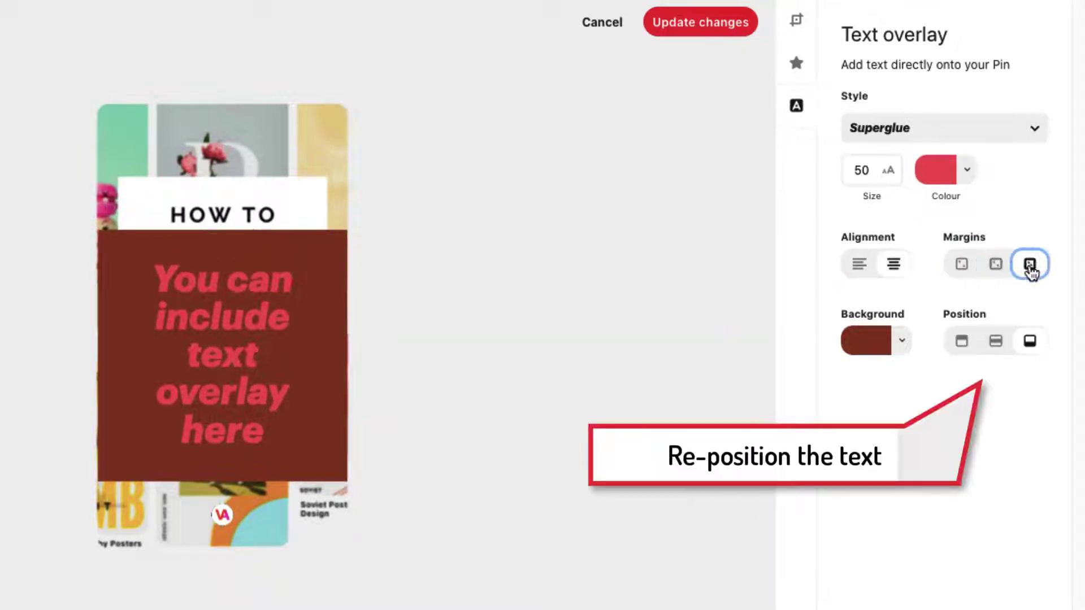
# - Position the overlay text at the bottom of the cover and save the overlay changes
pyautogui.click(996, 342)
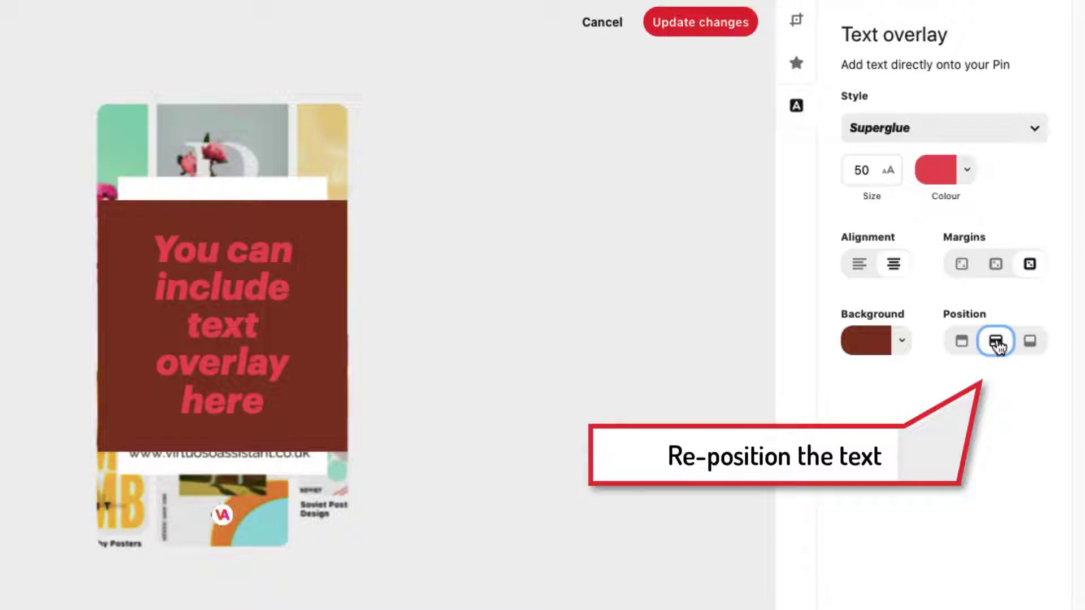
pyautogui.click(965, 345)
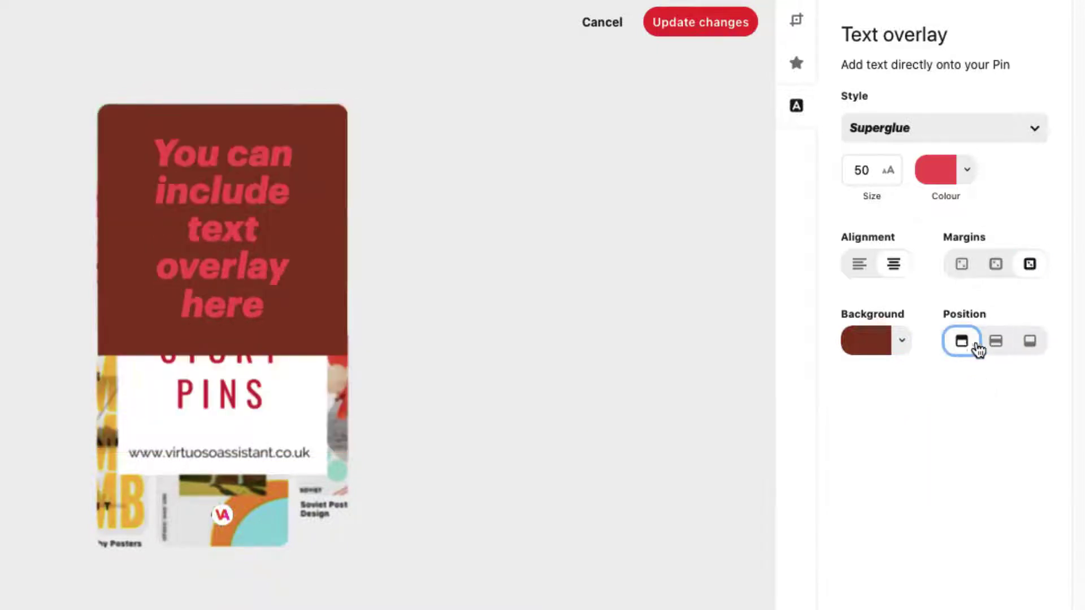
pyautogui.click(1031, 344)
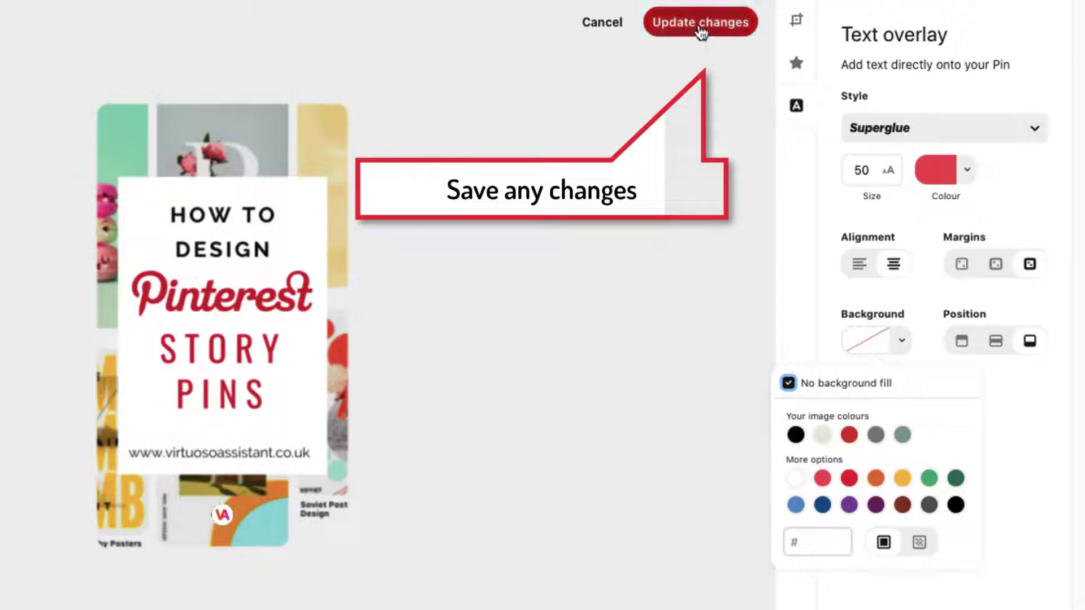
pyautogui.click(701, 28)
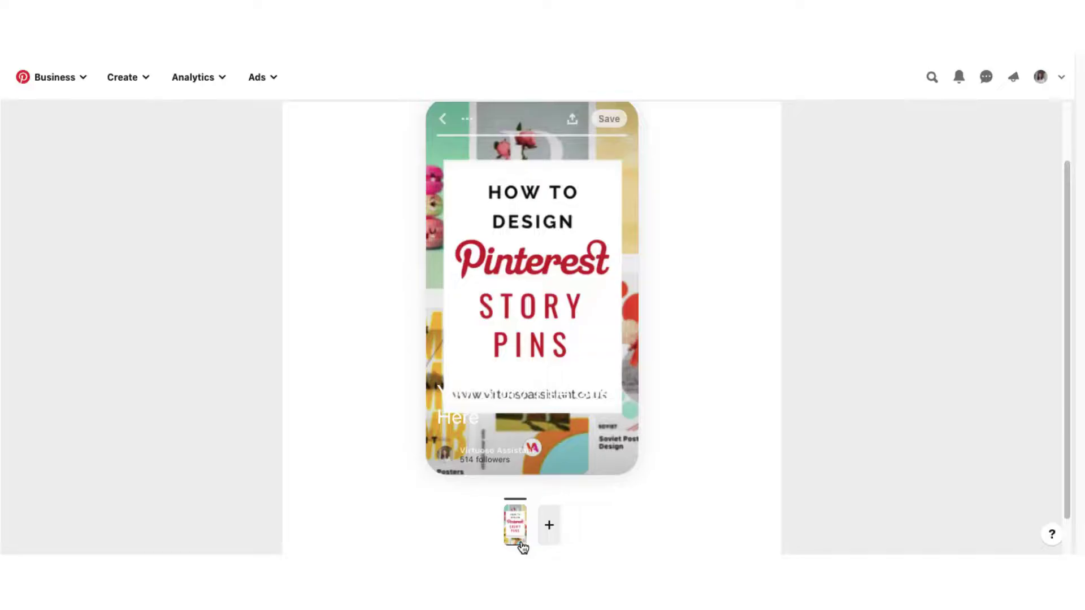
# - Add a new story page and upload 2.png, the smoothie image, from Finder onto it
pyautogui.click(550, 527)
pyautogui.press('super+Tab')
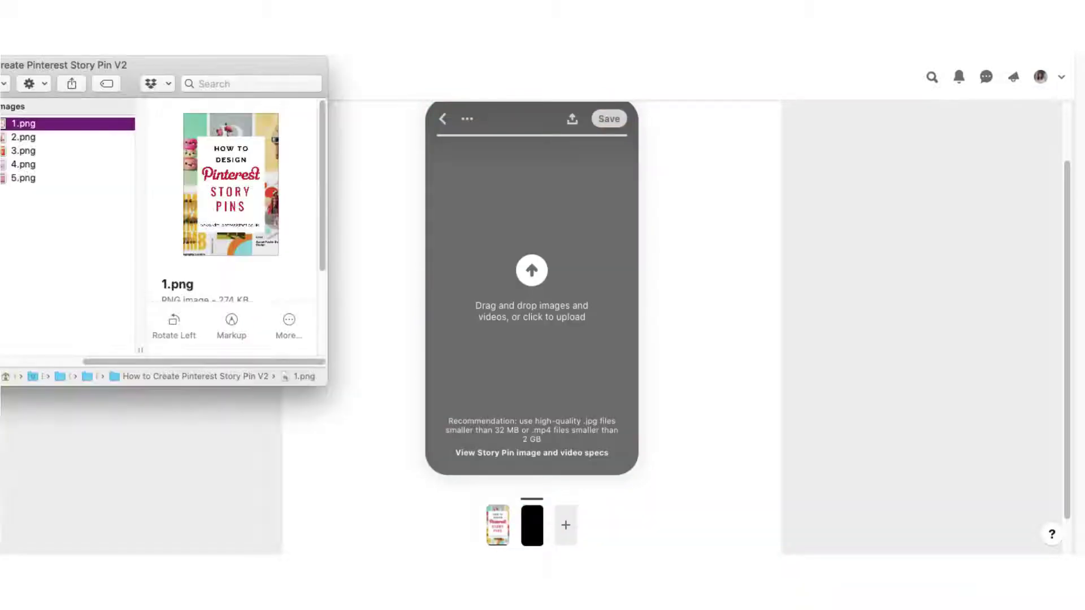
pyautogui.click(11, 137)
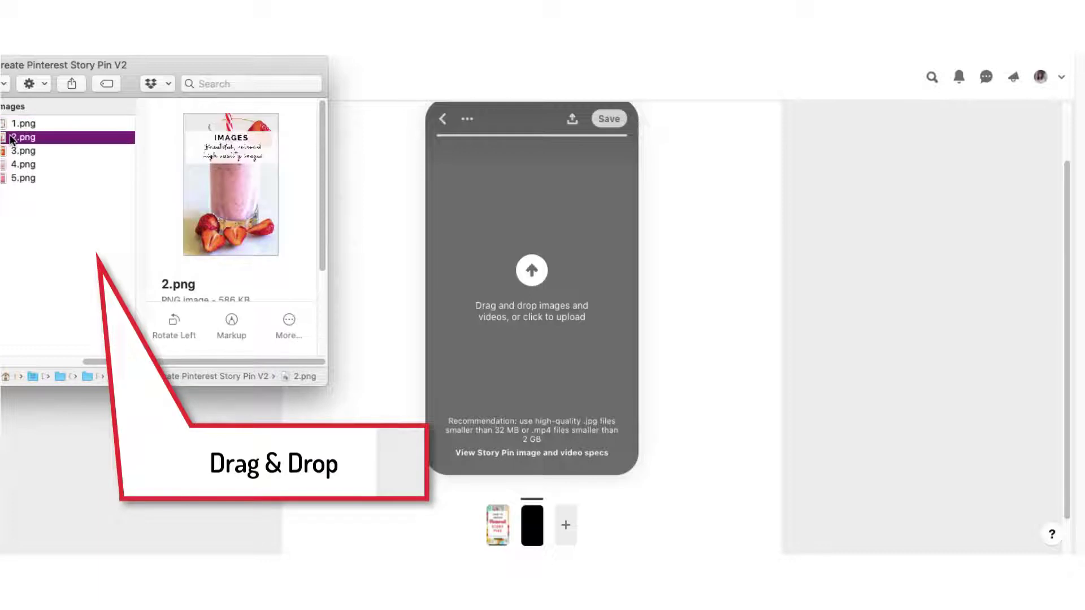
pyautogui.moveTo(11, 139); pyautogui.dragTo(527, 214)
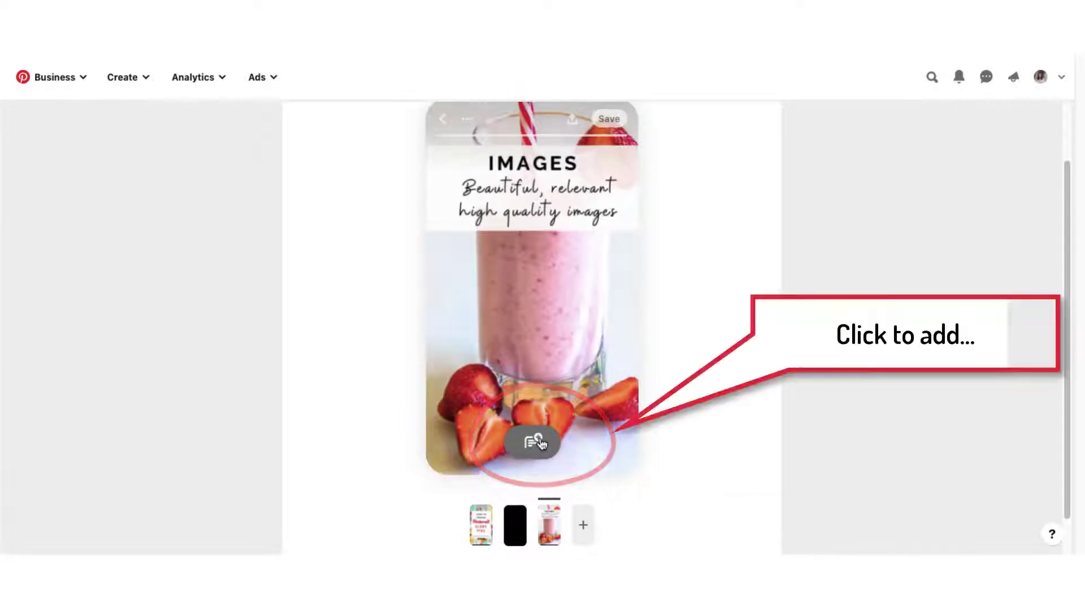
pyautogui.click(542, 444)
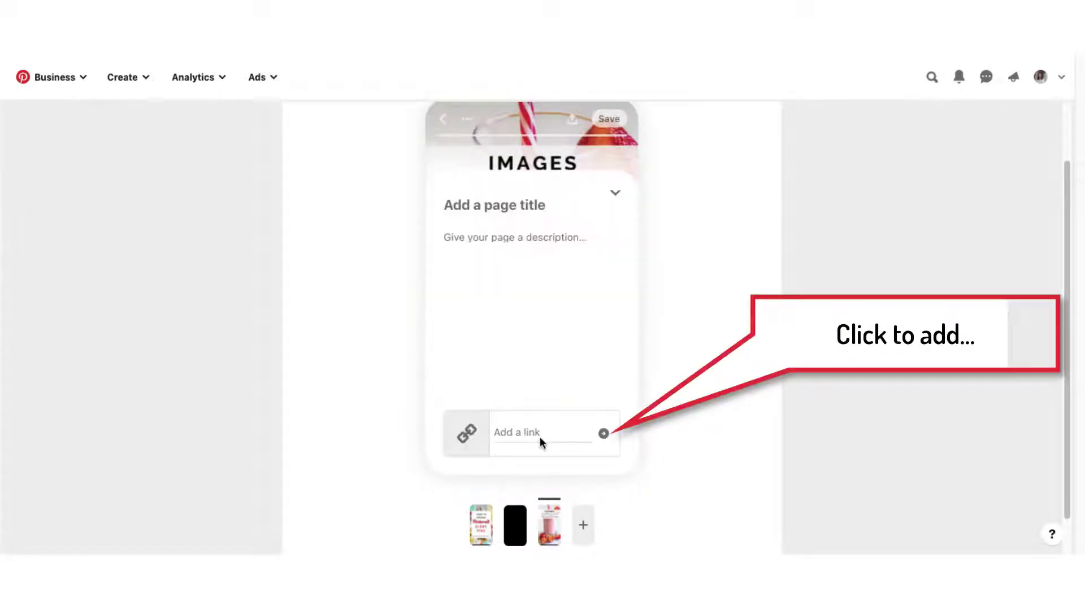
pyautogui.click(549, 195)
pyautogui.write('Images')
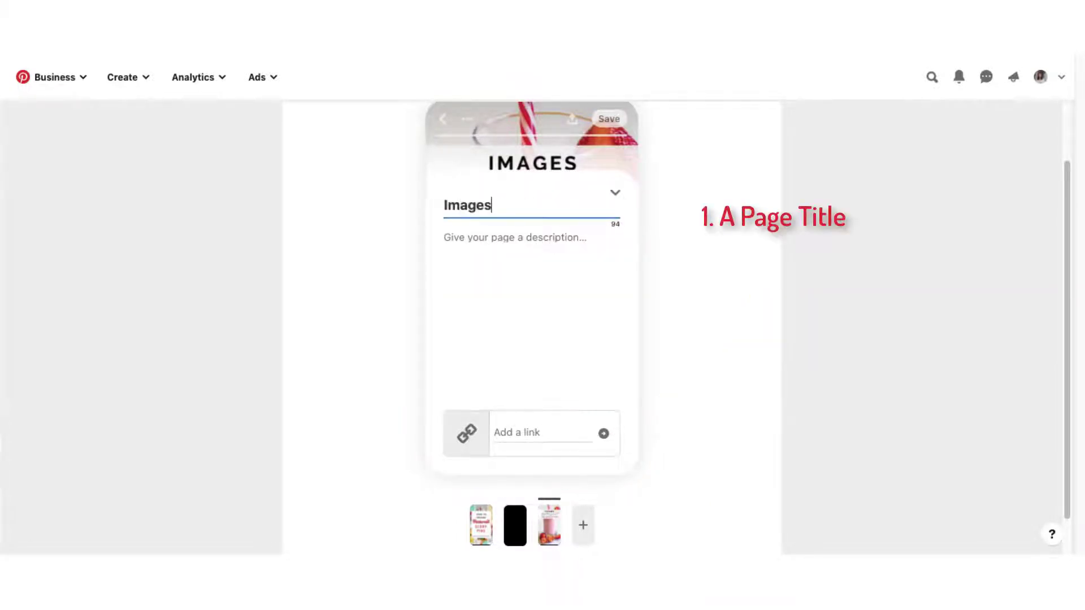
pyautogui.click(542, 235)
pyautogui.write('Use high')
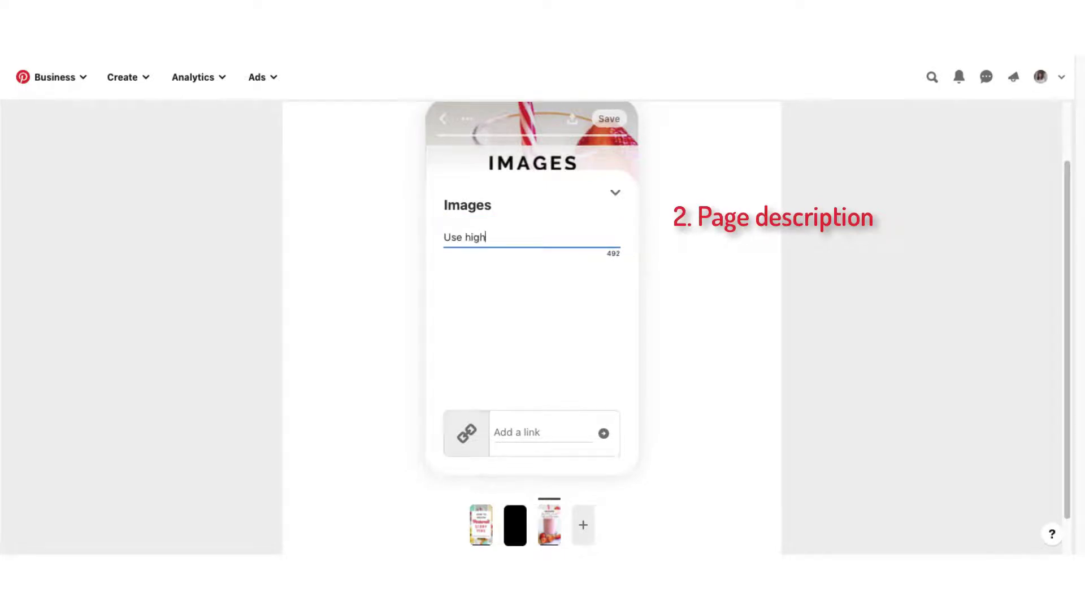
pyautogui.write(' quality, relevant images')
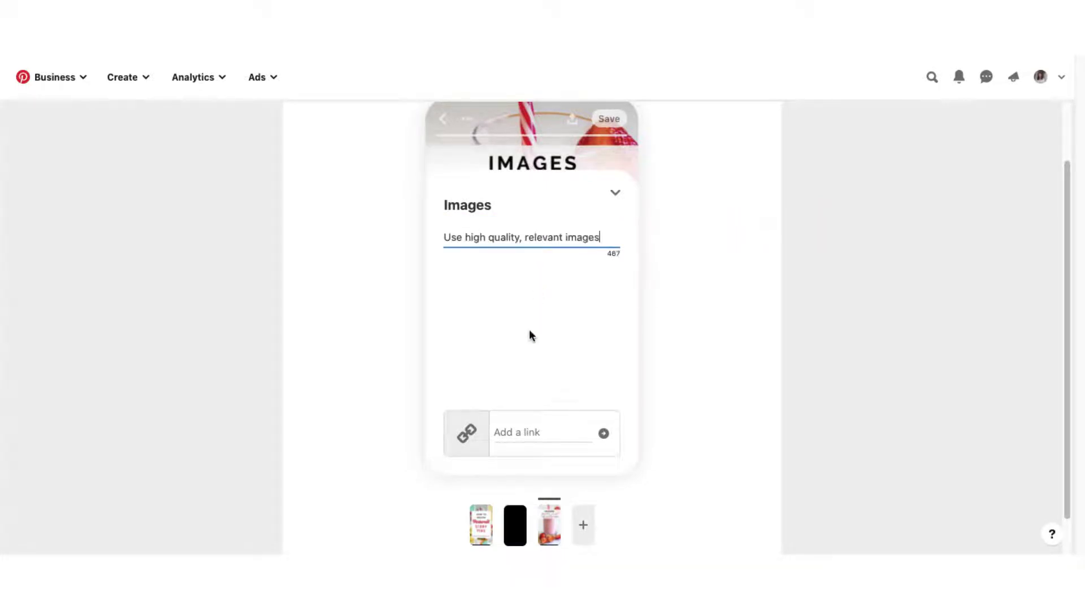
pyautogui.click(515, 431)
pyautogui.write('ww')
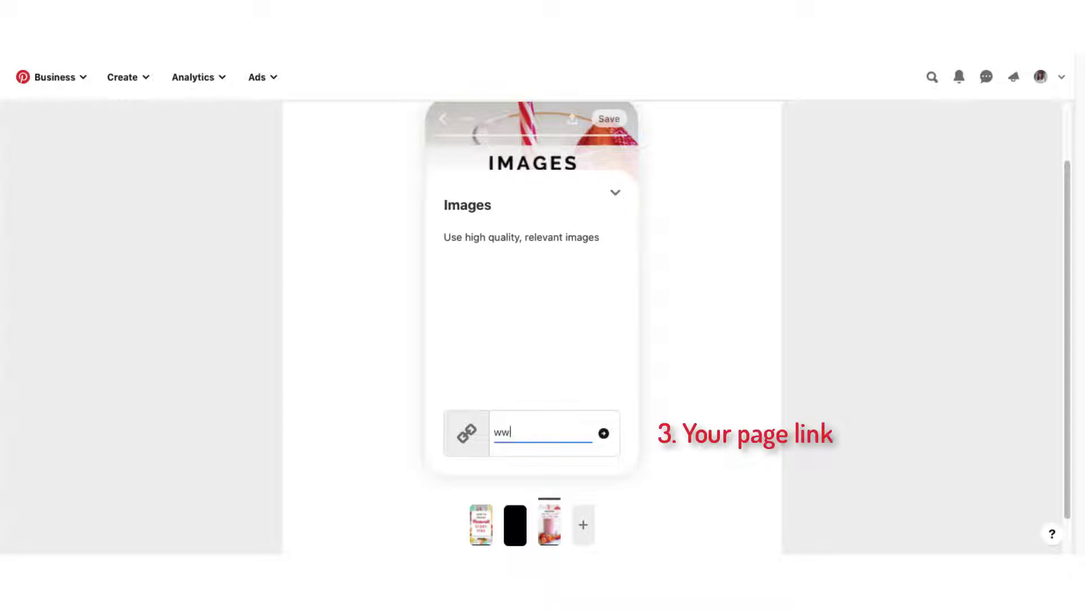
pyautogui.write('w.virtuosassist')
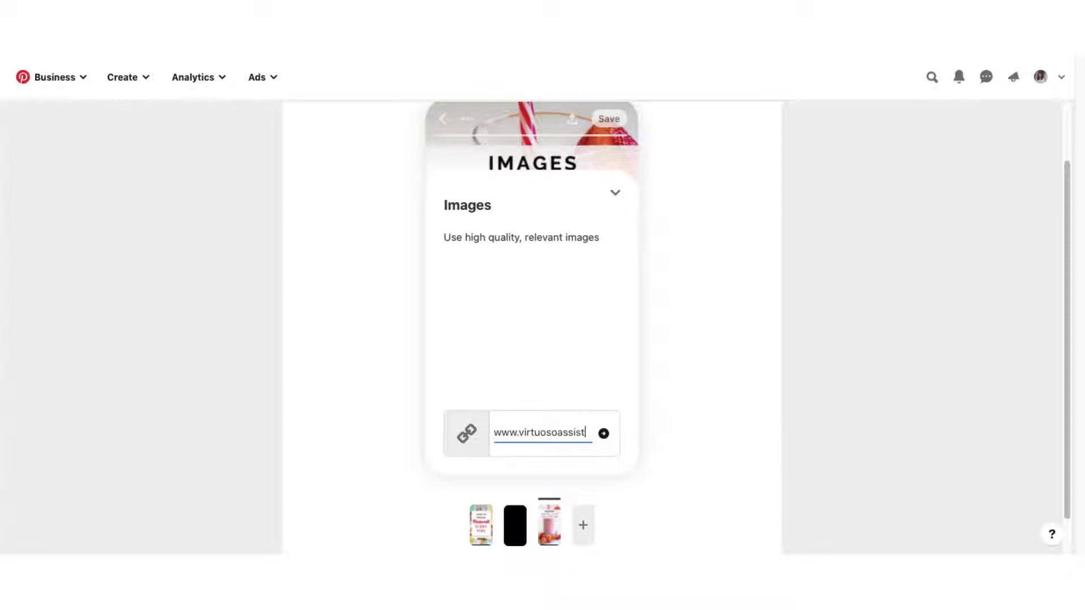
pyautogui.write('ant.co.uk/blog')
pyautogui.tripleClick(592, 431)
pyautogui.hotkey('ctrl', 'c')
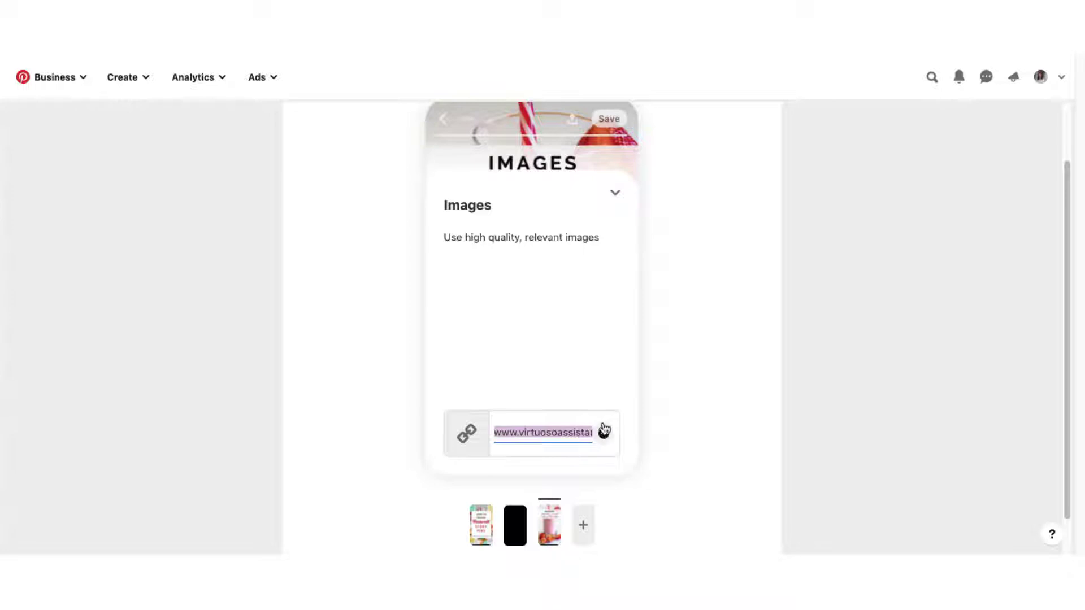
pyautogui.click(604, 434)
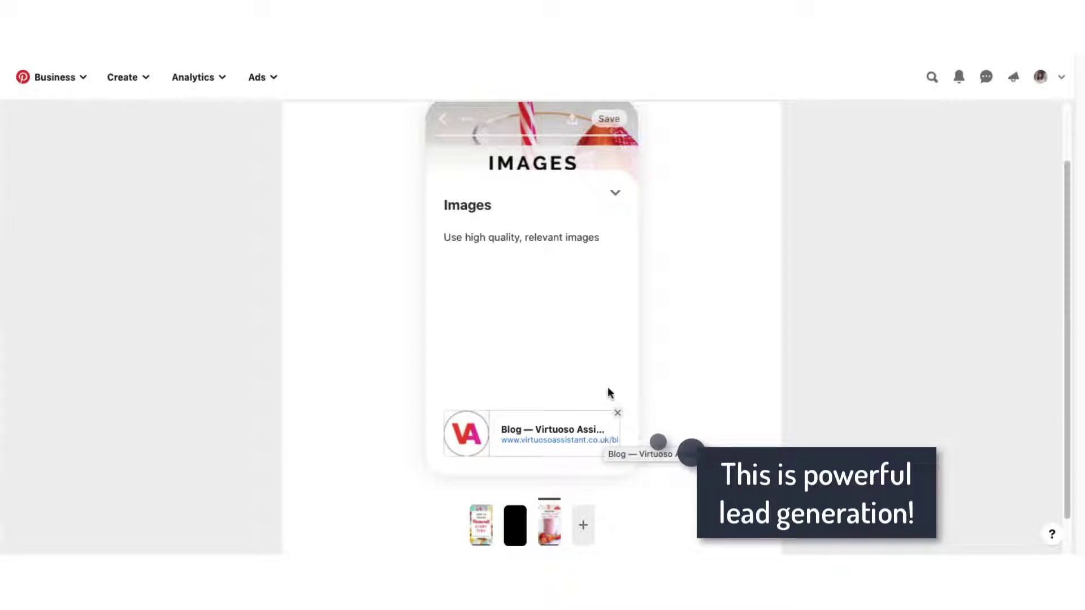
pyautogui.click(616, 194)
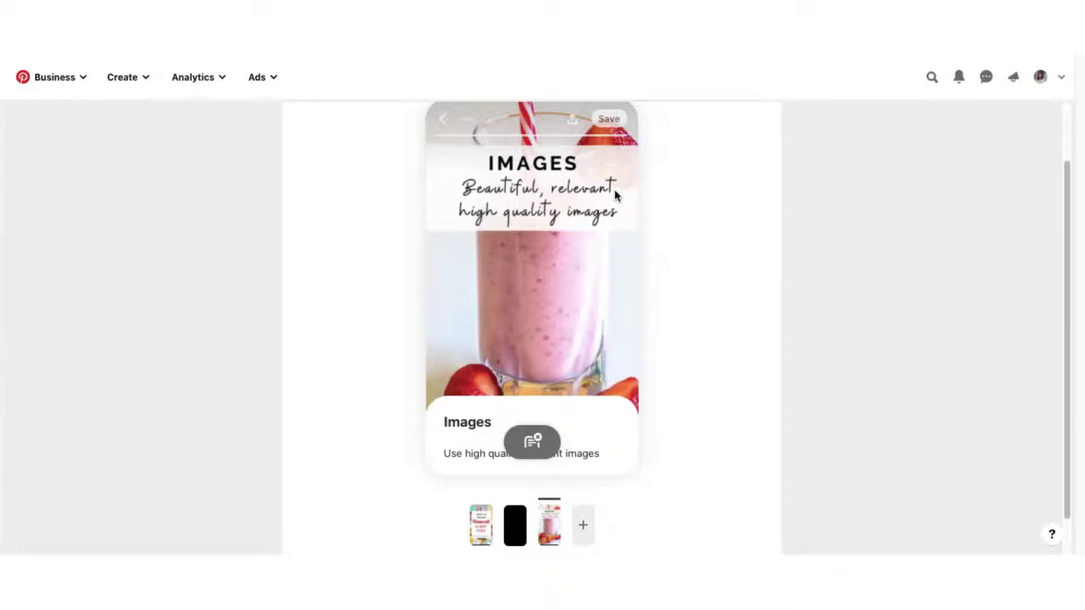
# - Add another page and fill it with the alarm-clock headline image
pyautogui.click(584, 527)
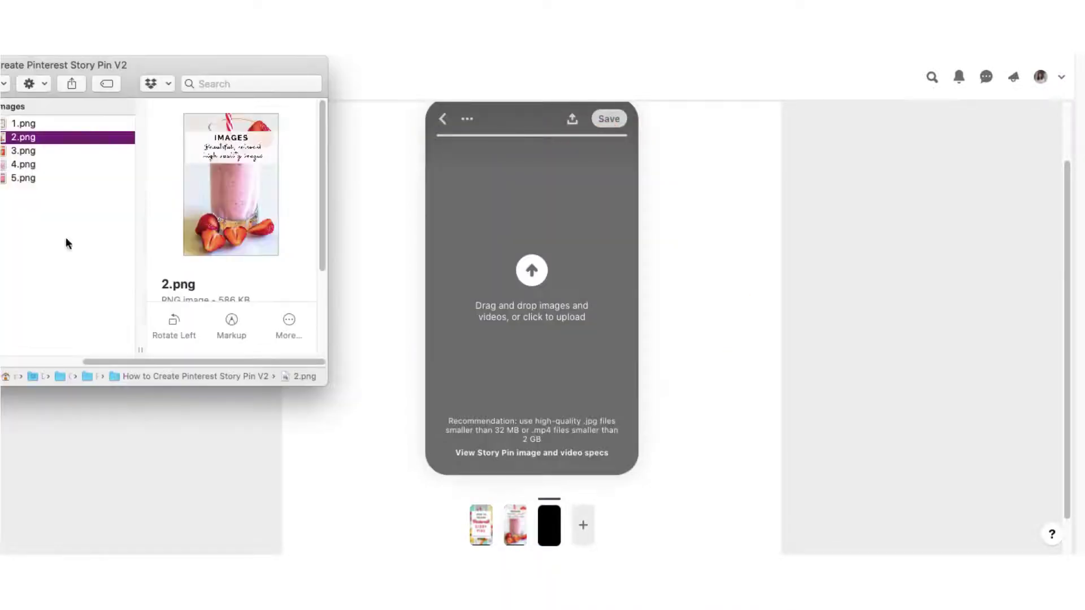
pyautogui.click(34, 155)
pyautogui.moveTo(34, 155); pyautogui.dragTo(459, 238)
# - Title it 'Headline', describe it 'Captivate your audience with an exciting headline', and attach the blog link
pyautogui.click(533, 441)
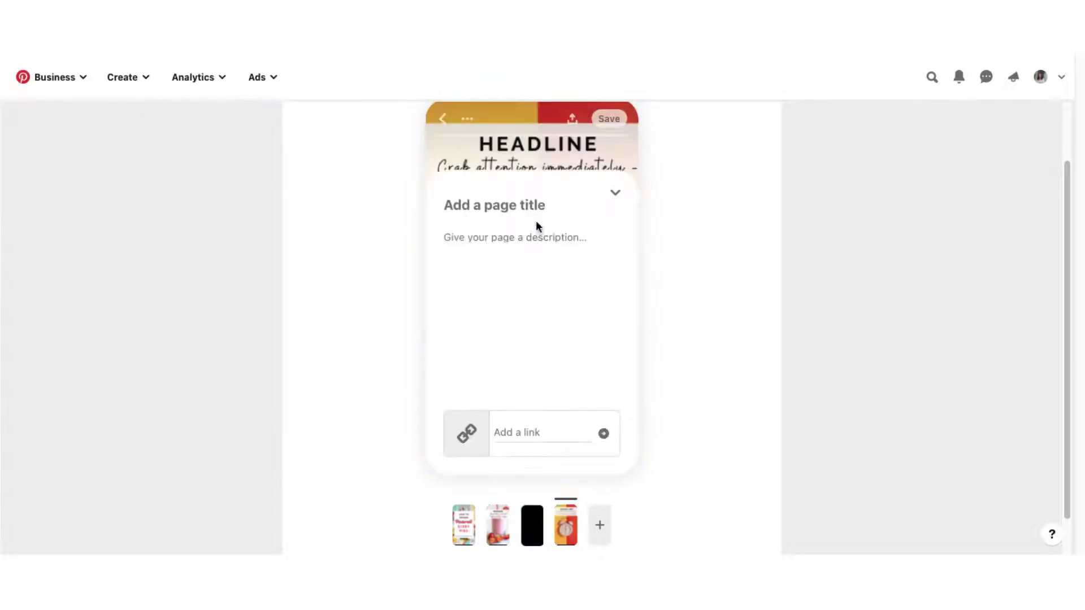
pyautogui.click(536, 220)
pyautogui.write('Headline')
pyautogui.click(543, 235)
pyautogui.write('Captivate your')
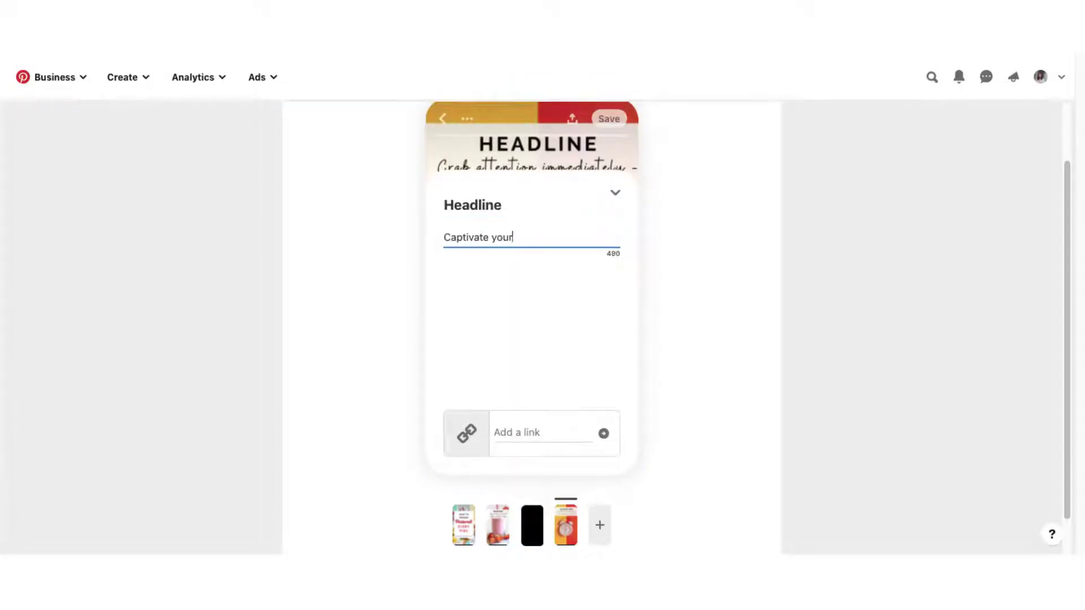
pyautogui.write(' audience with an exciting headline')
pyautogui.click(575, 432)
pyautogui.hotkey('ctrl', 'v')
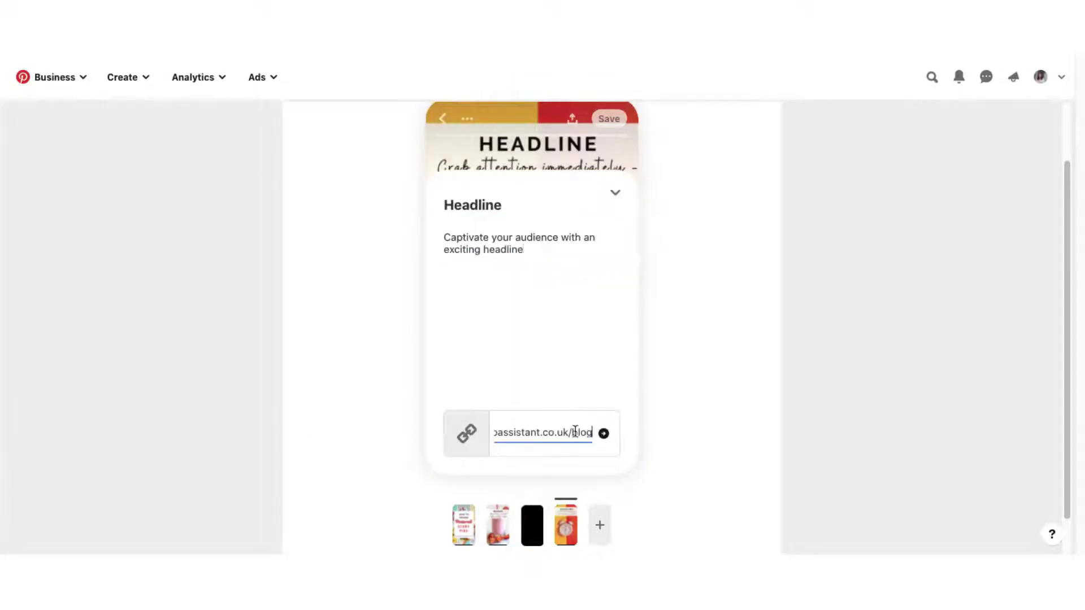
pyautogui.click(604, 434)
pyautogui.click(613, 191)
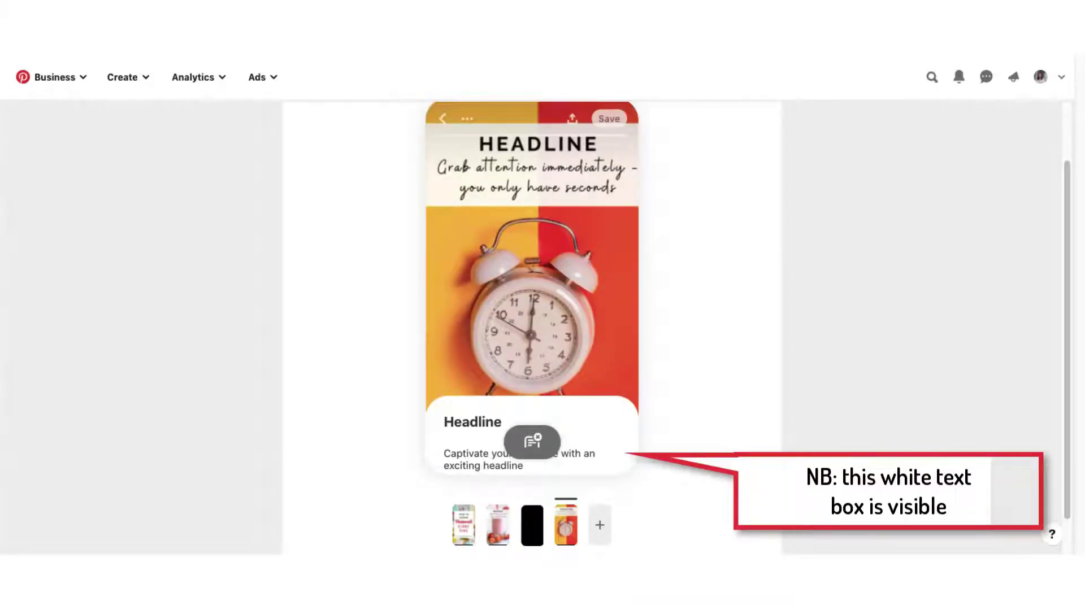
# - Move the blank page after the clock page; make it the gift page titled 'Description' with description and blog link
pyautogui.moveTo(532, 537); pyautogui.dragTo(593, 533)
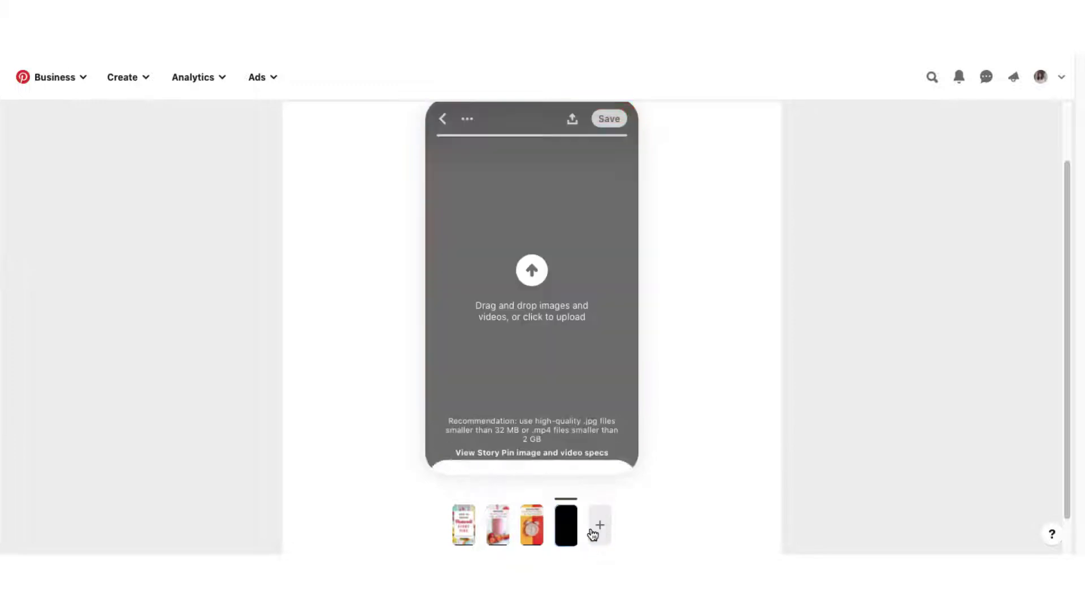
pyautogui.moveTo(24, 164); pyautogui.dragTo(504, 208)
pyautogui.click(532, 442)
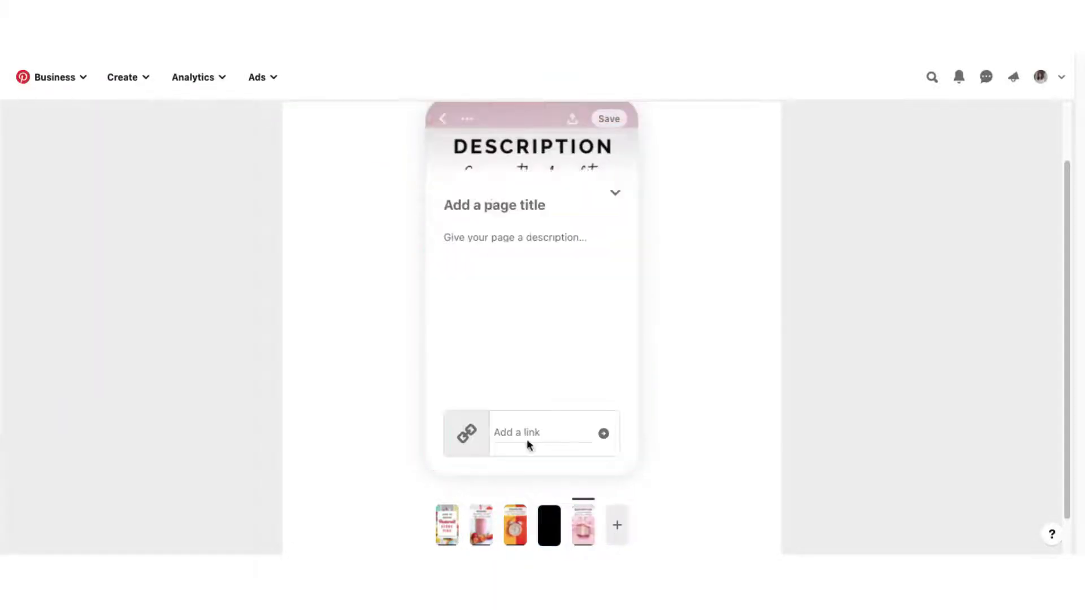
pyautogui.write('Description')
pyautogui.press('Tab')
pyautogui.write('Includ')
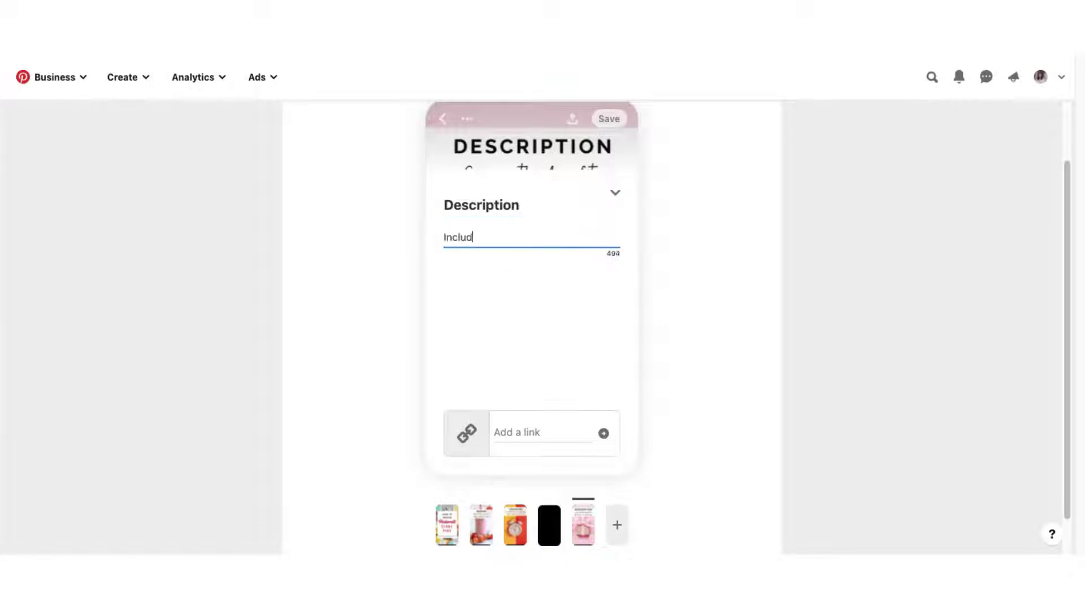
pyautogui.write('e a page description, donvey the benefits ')
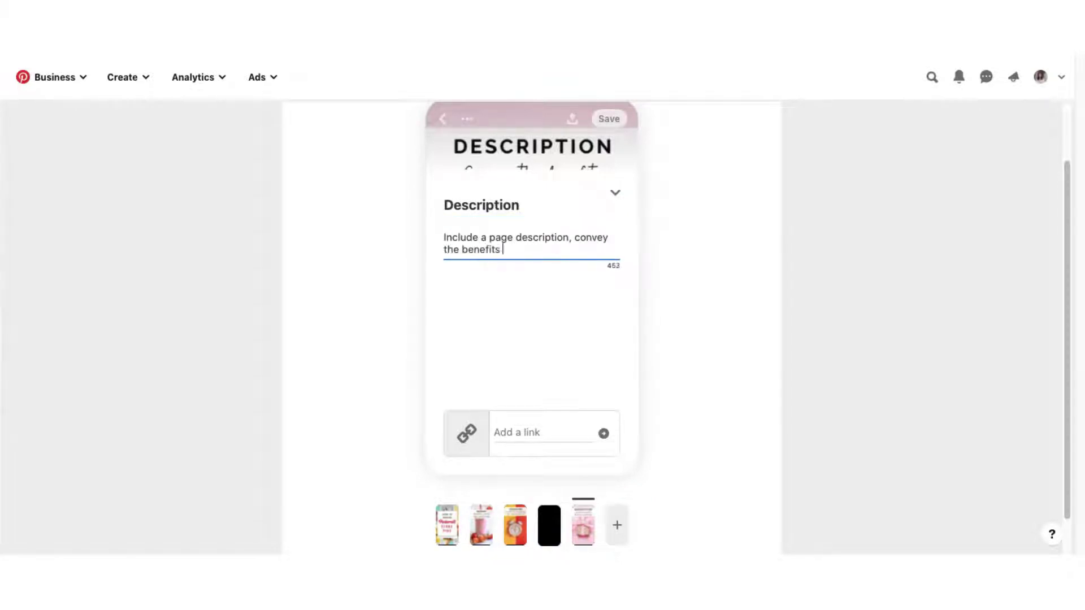
pyautogui.write("of your Pin, keep your audience's attention")
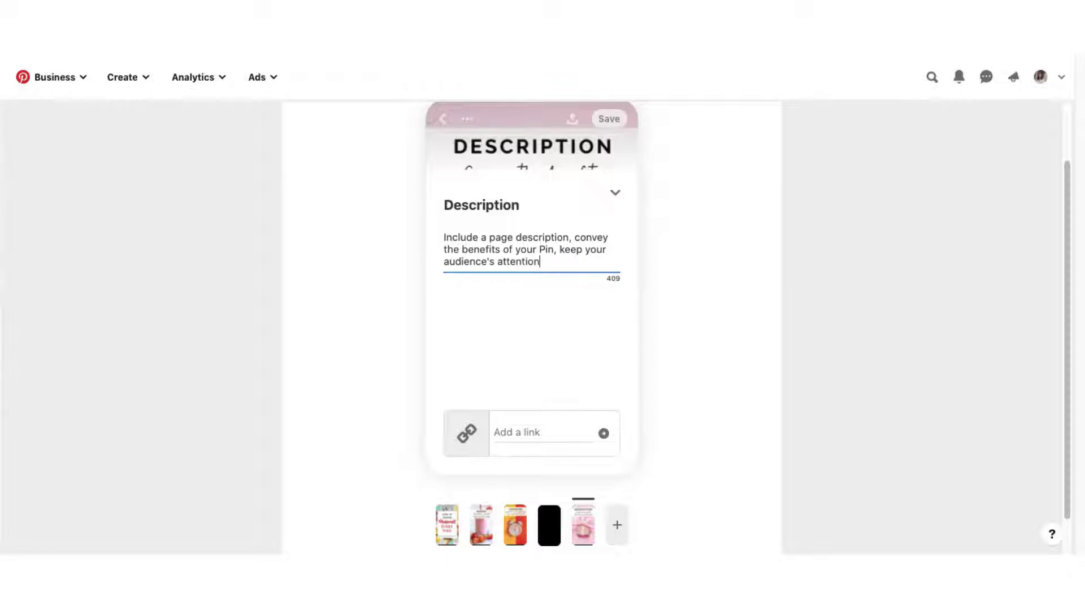
pyautogui.press('Tab')
pyautogui.hotkey('ctrl', 'v')
pyautogui.click(614, 196)
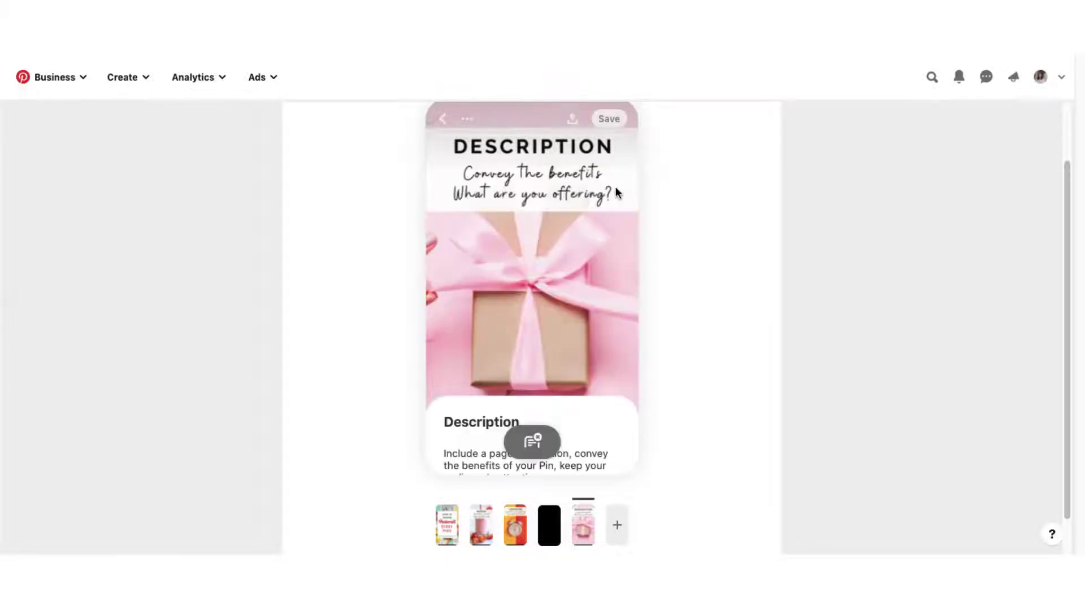
pyautogui.click(618, 525)
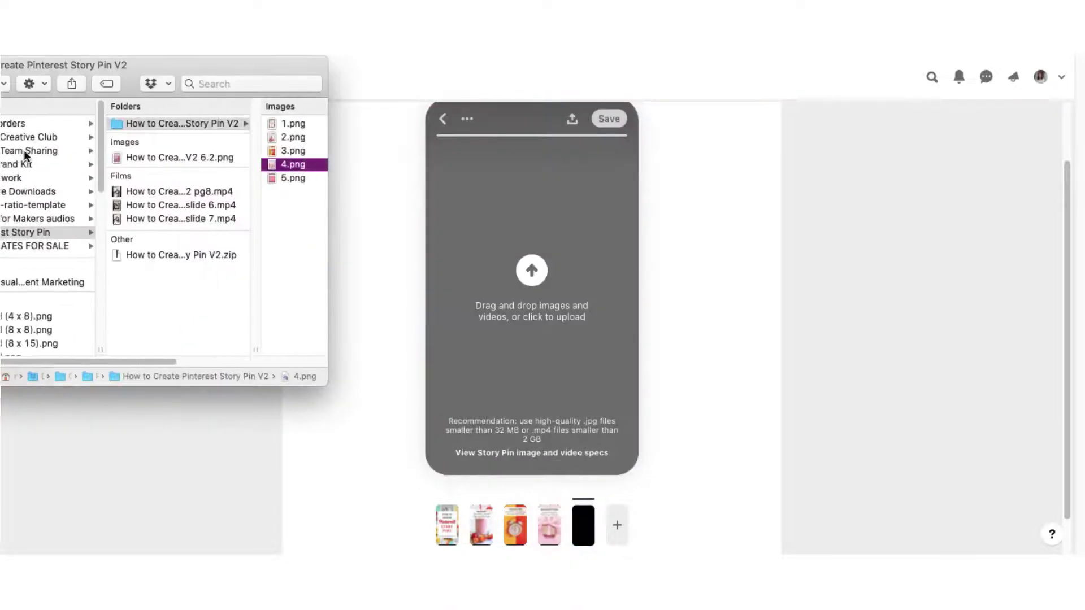
# - Add the slide 6 video as a new page titled 'Mix Up Content'
pyautogui.click(198, 205)
pyautogui.moveTo(73, 207); pyautogui.dragTo(504, 252)
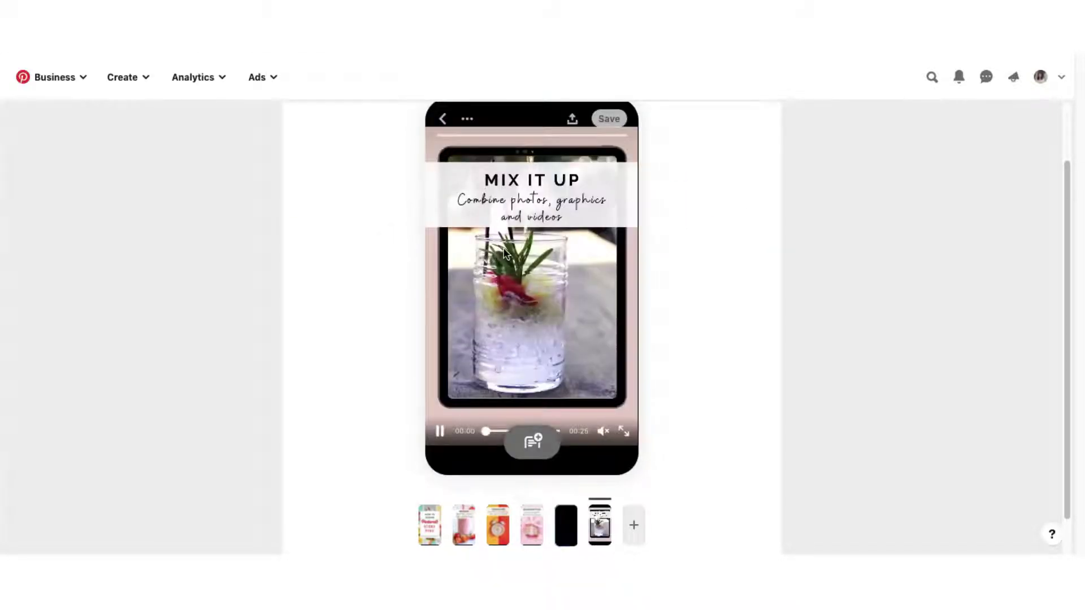
pyautogui.click(537, 442)
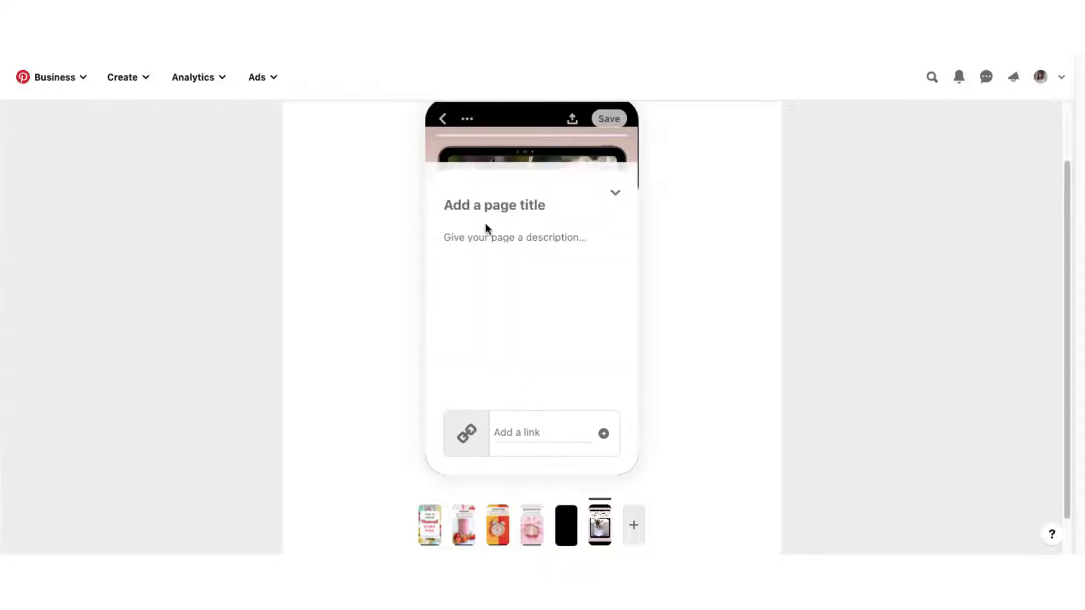
pyautogui.click(485, 219)
pyautogui.write('Mix Up Content')
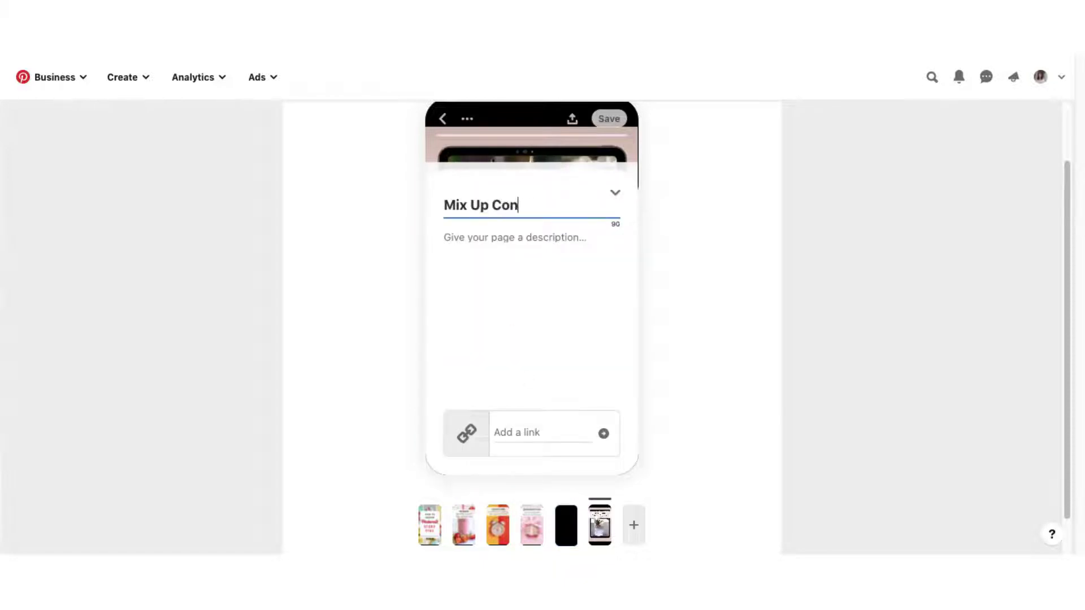
# - Describe it 'You can even include GIF and quick video files!', link the blog, and move the blank page last
pyautogui.click(490, 237)
pyautogui.write('You can even in')
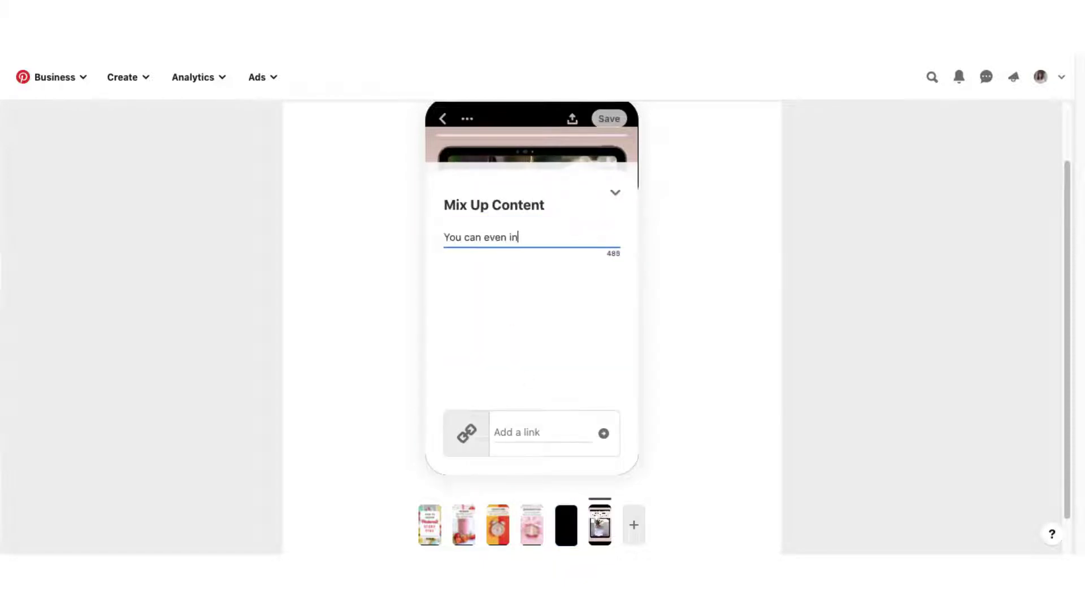
pyautogui.write('clude GIF and quick video files!')
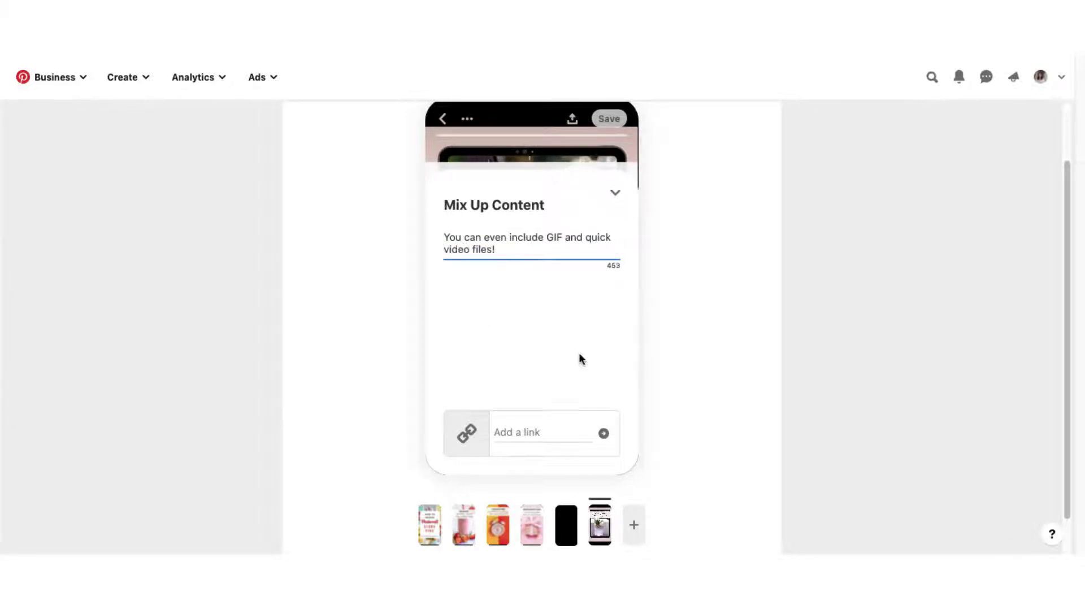
pyautogui.click(533, 432)
pyautogui.hotkey('ctrl', 'v')
pyautogui.click(603, 433)
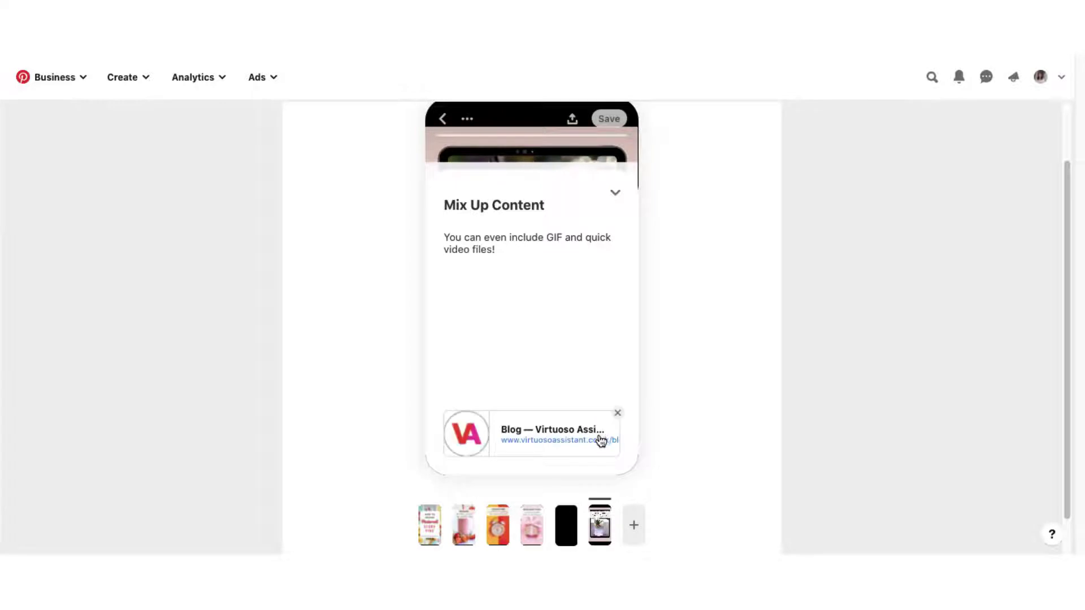
pyautogui.click(614, 193)
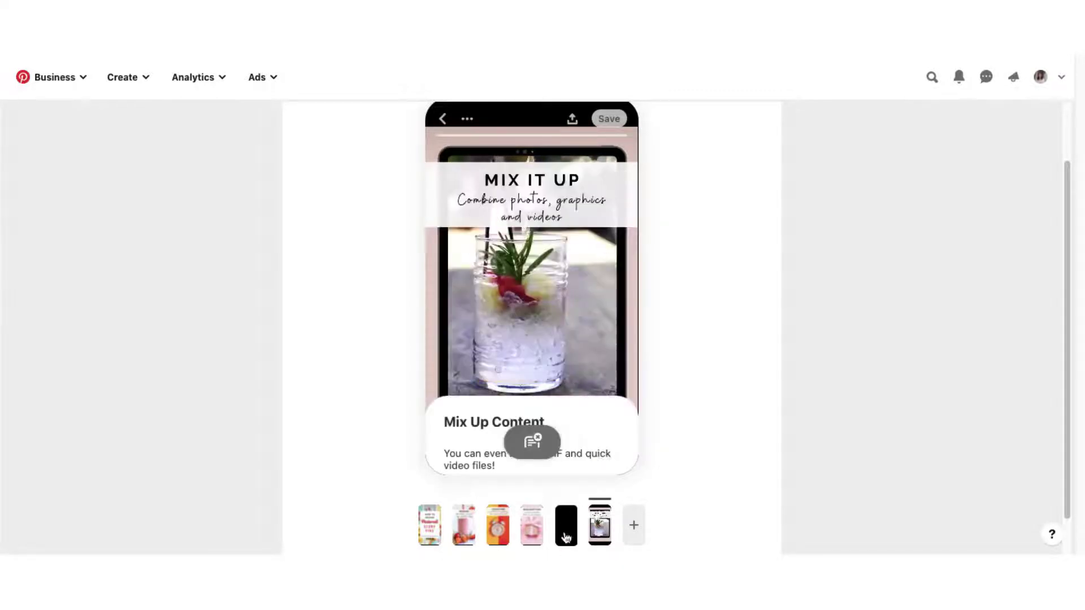
pyautogui.moveTo(568, 531); pyautogui.dragTo(605, 536)
# - Add the slide 7 Call to Action video as a page and enter its title
pyautogui.press('super+Tab')
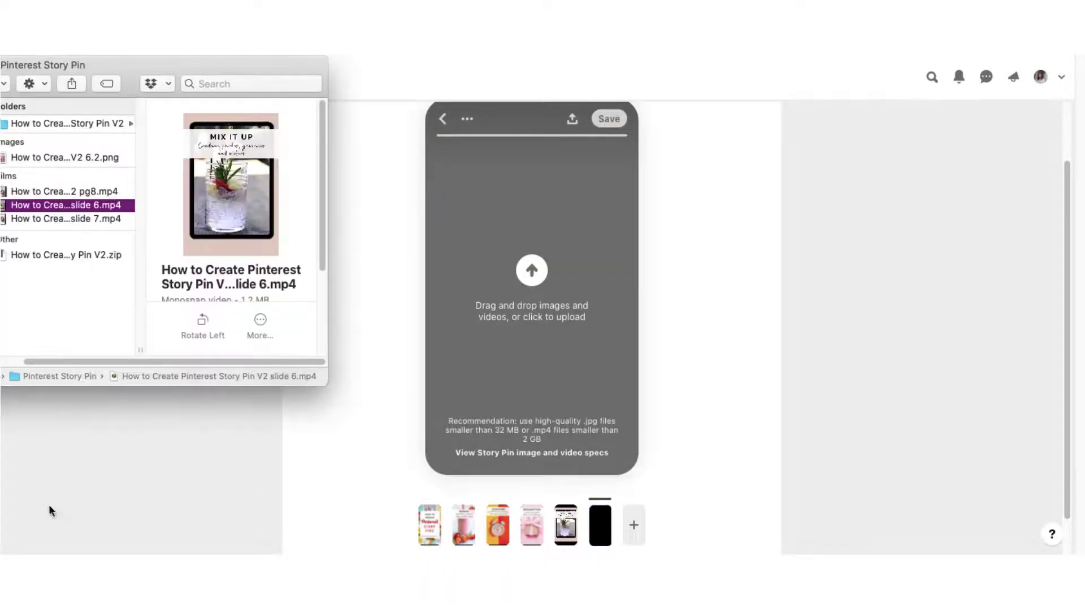
pyautogui.click(61, 221)
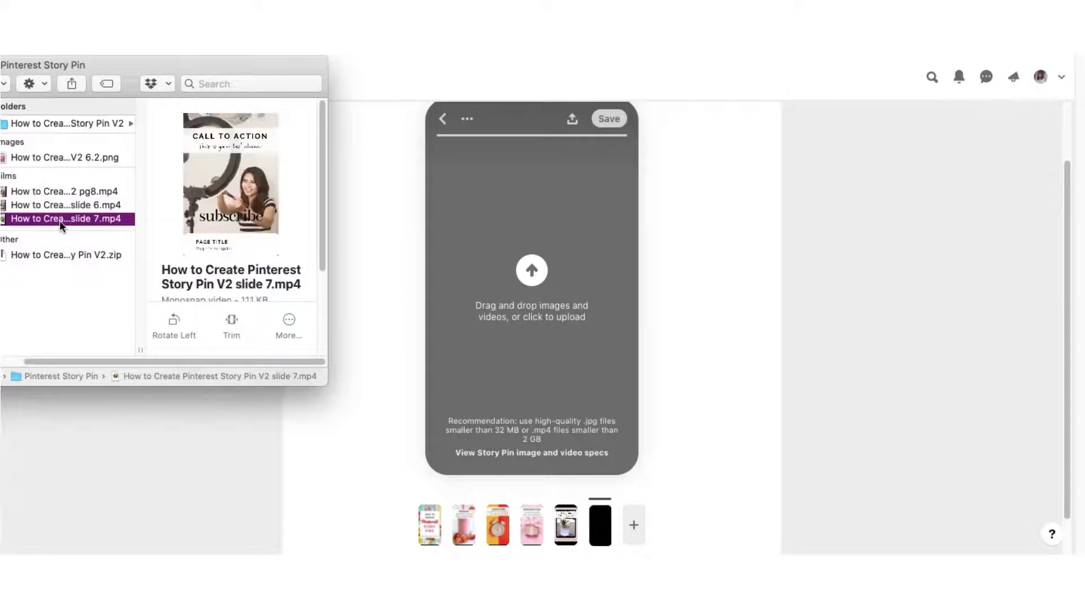
pyautogui.moveTo(59, 221); pyautogui.dragTo(496, 258)
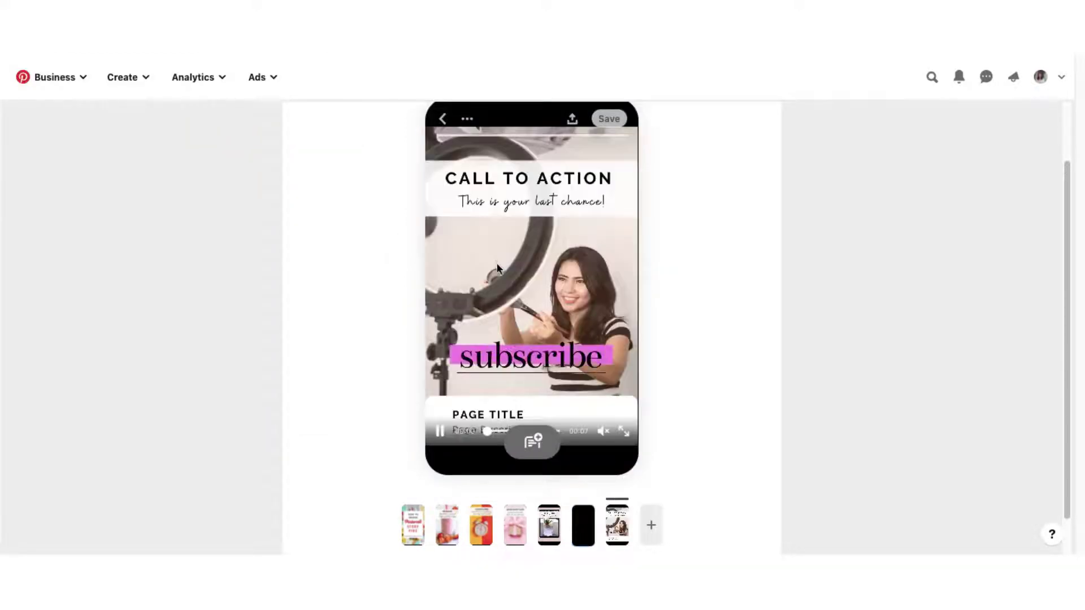
pyautogui.click(536, 436)
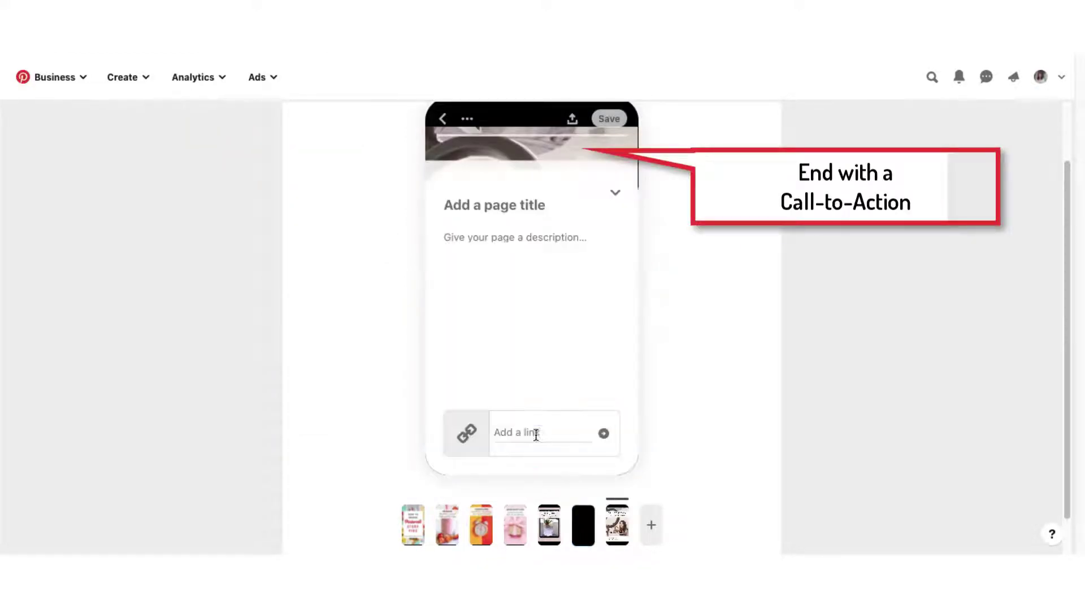
pyautogui.click(499, 192)
pyautogui.write('Call to Action')
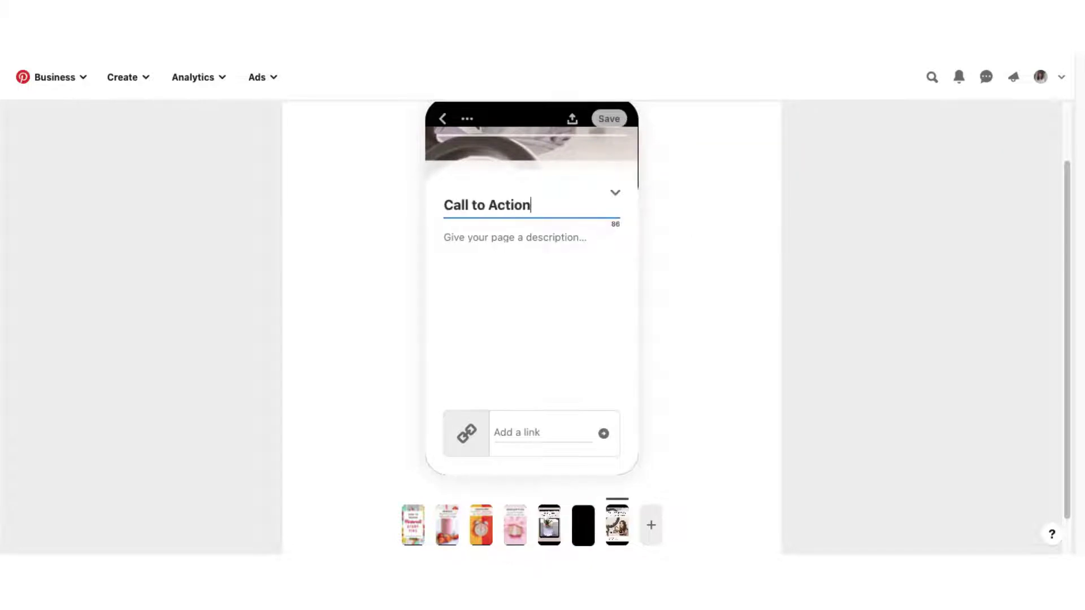
# - Give the Call to Action page its final-Pin reminder description and attach the blog link
pyautogui.click(506, 232)
pyautogui.write('D')
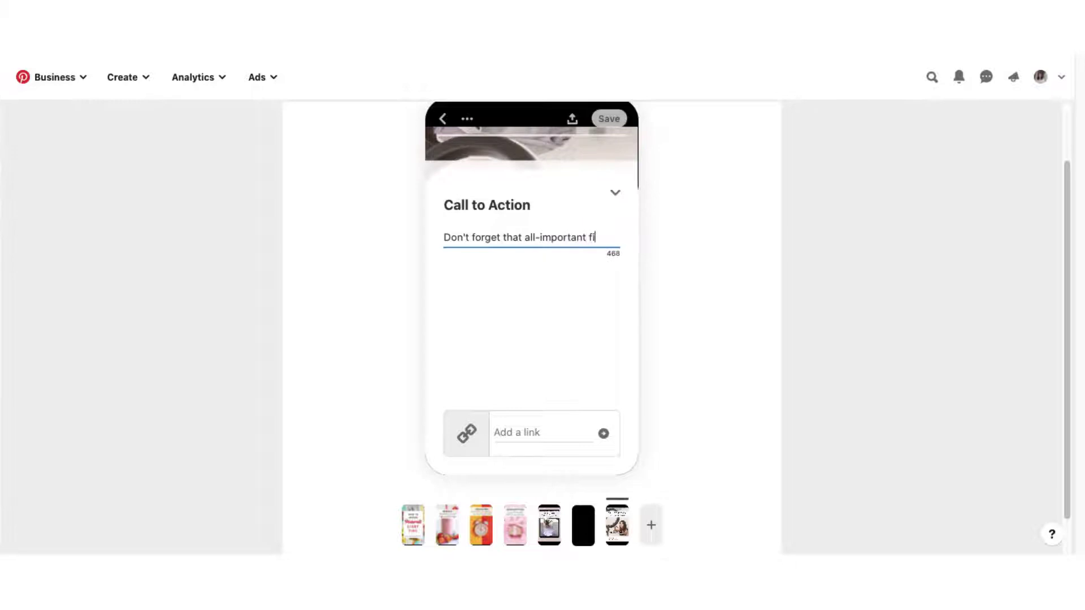
pyautogui.write('all to Action in your final Pin')
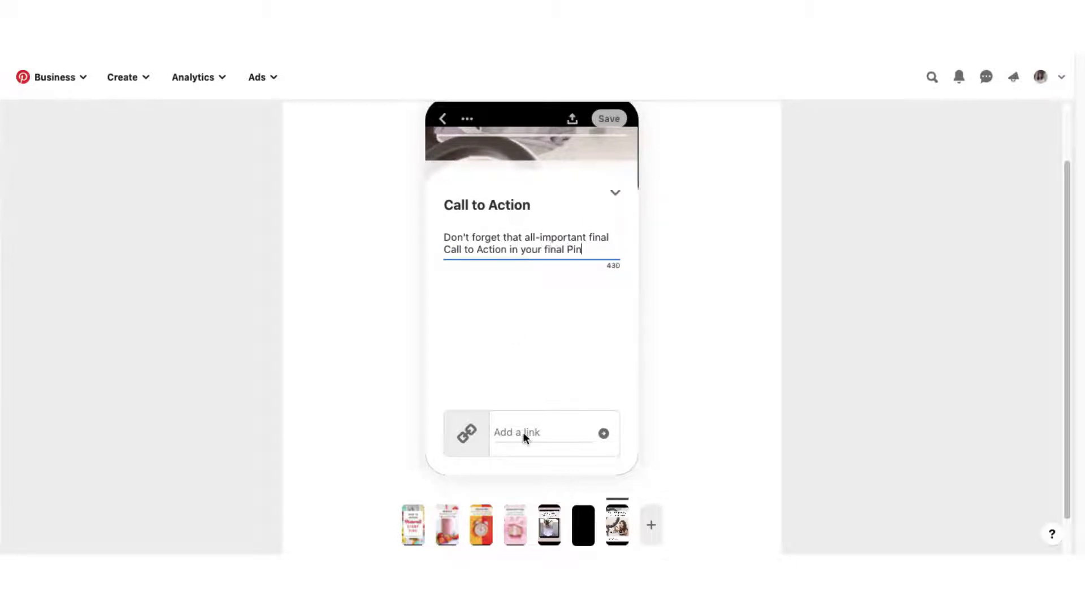
pyautogui.click(524, 432)
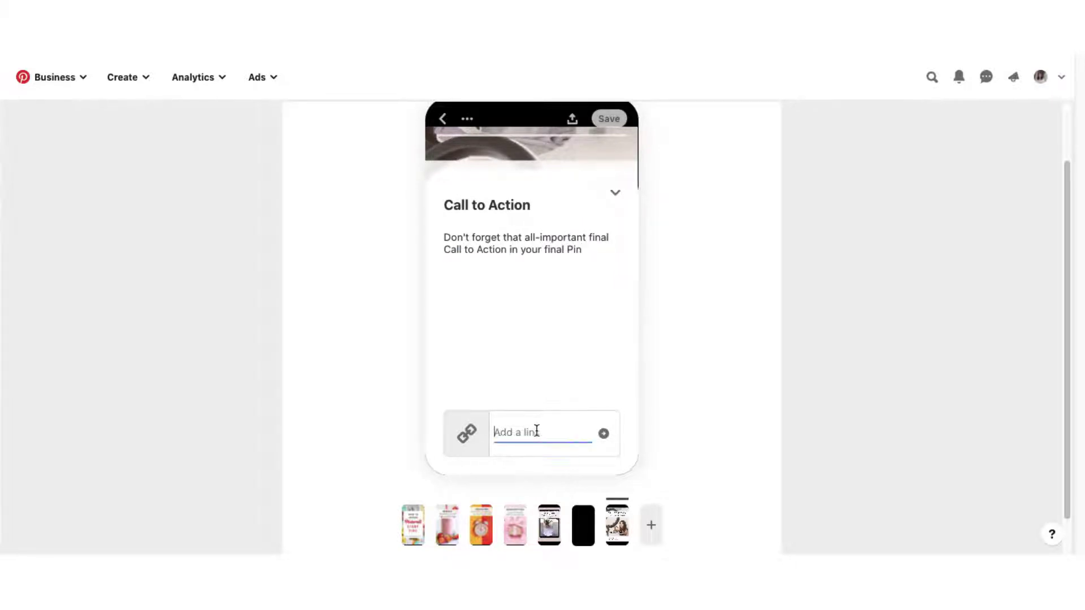
pyautogui.write('www.virtuosoassistant.co.uk/blog')
pyautogui.click(604, 434)
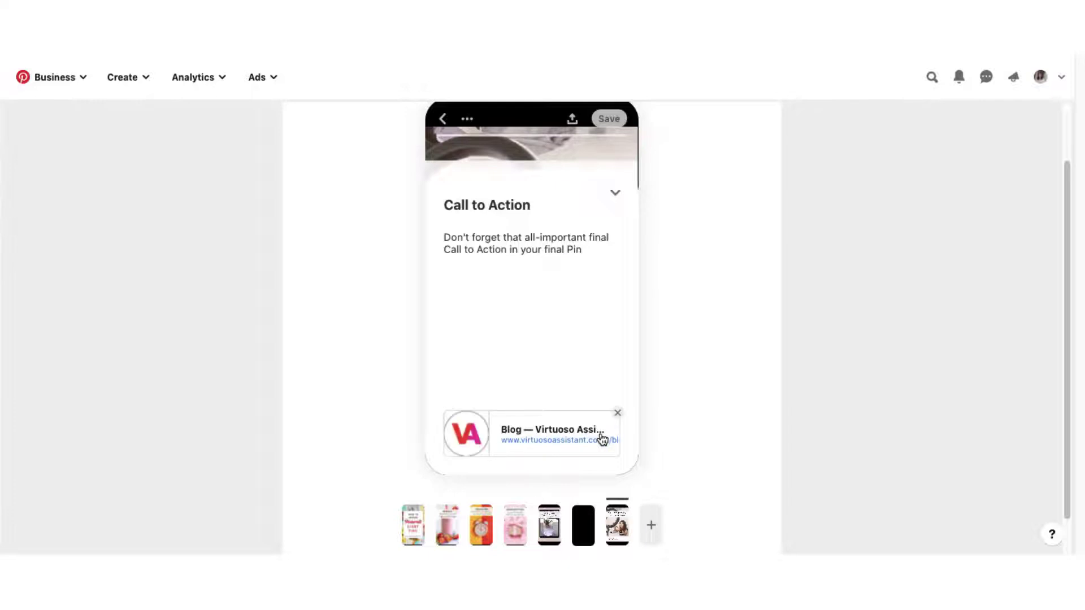
pyautogui.click(617, 196)
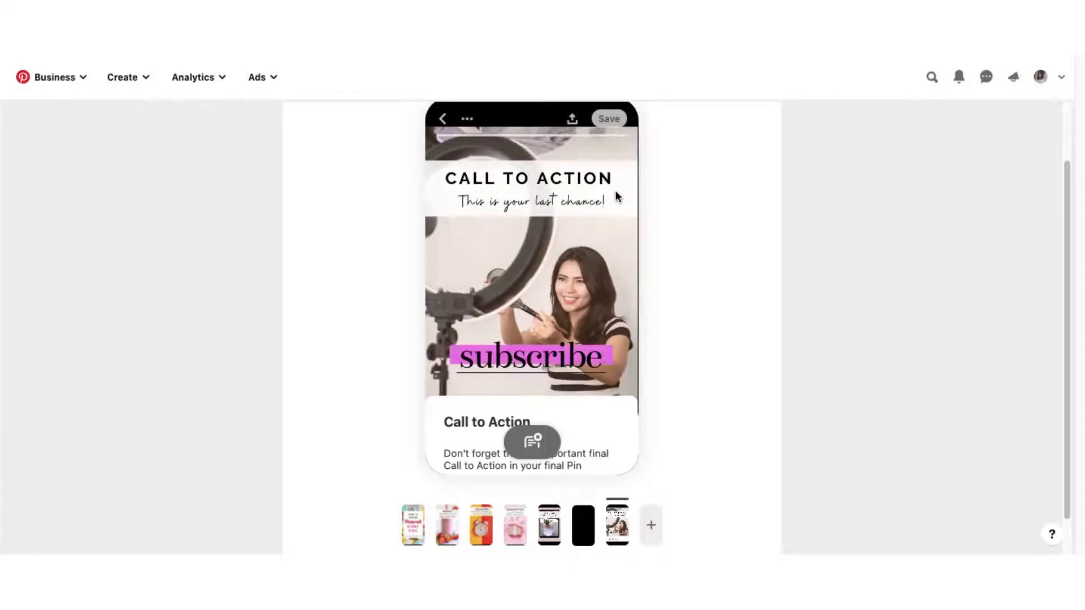
pyautogui.scroll(1, 615, 190)
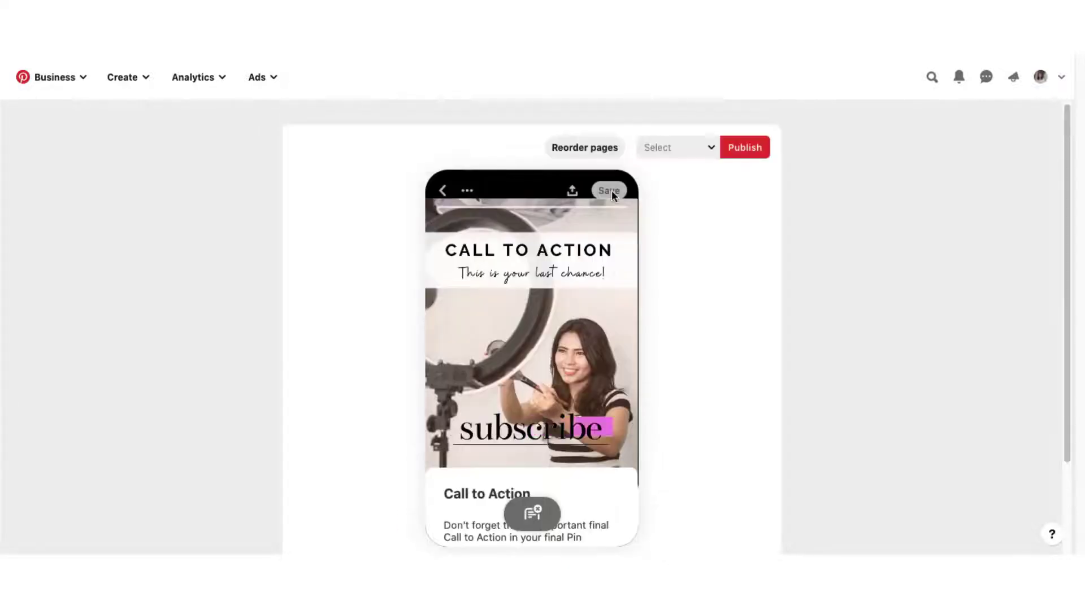
pyautogui.click(593, 149)
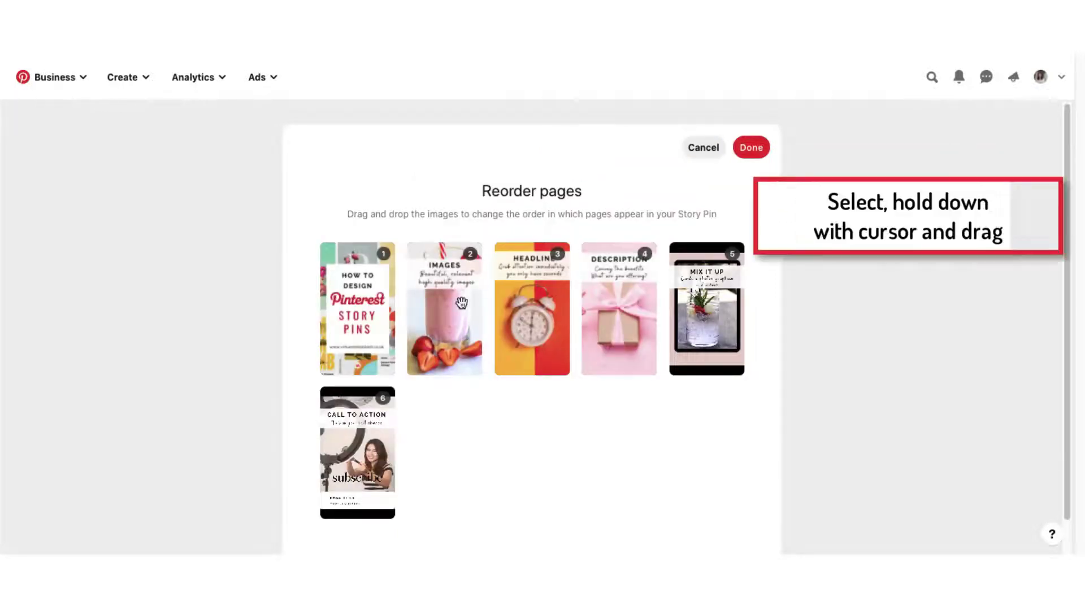
pyautogui.moveTo(467, 303); pyautogui.dragTo(596, 301)
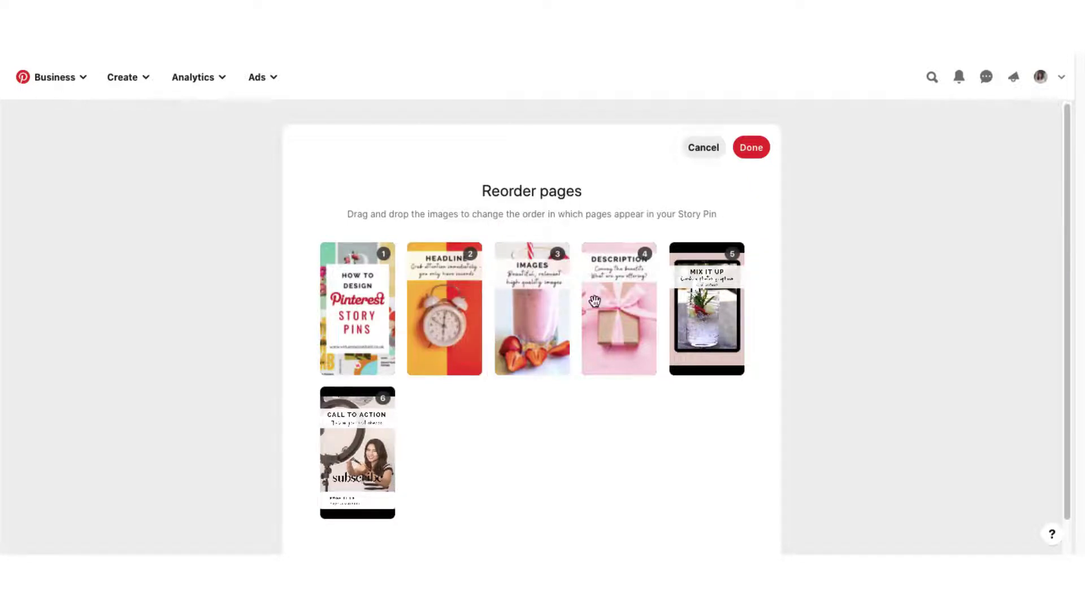
pyautogui.click(755, 156)
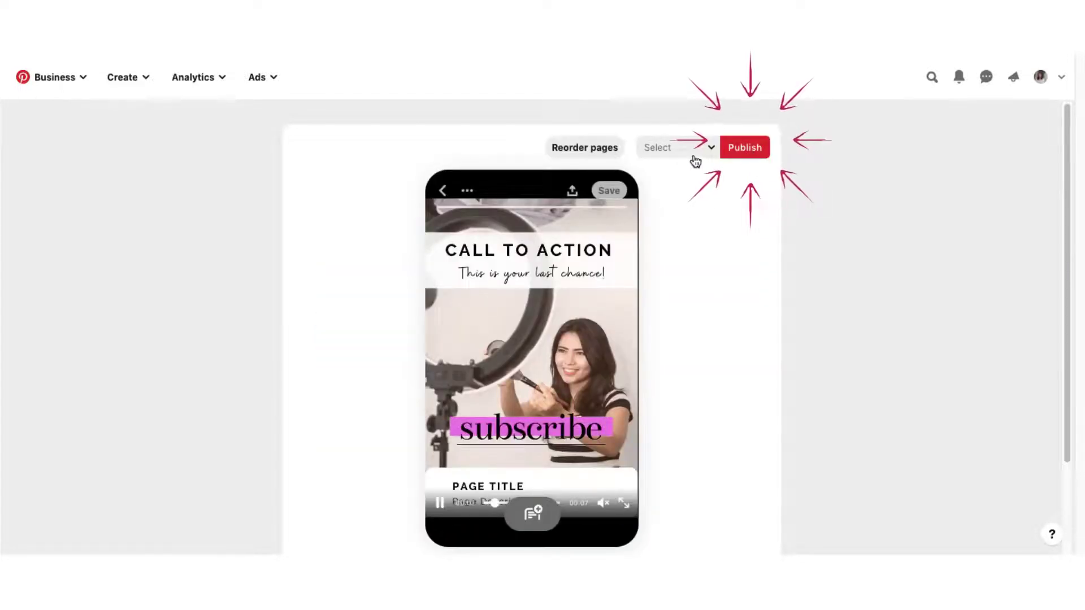
# - Select the Canva board as the destination and publish the Story Pin
pyautogui.click(694, 158)
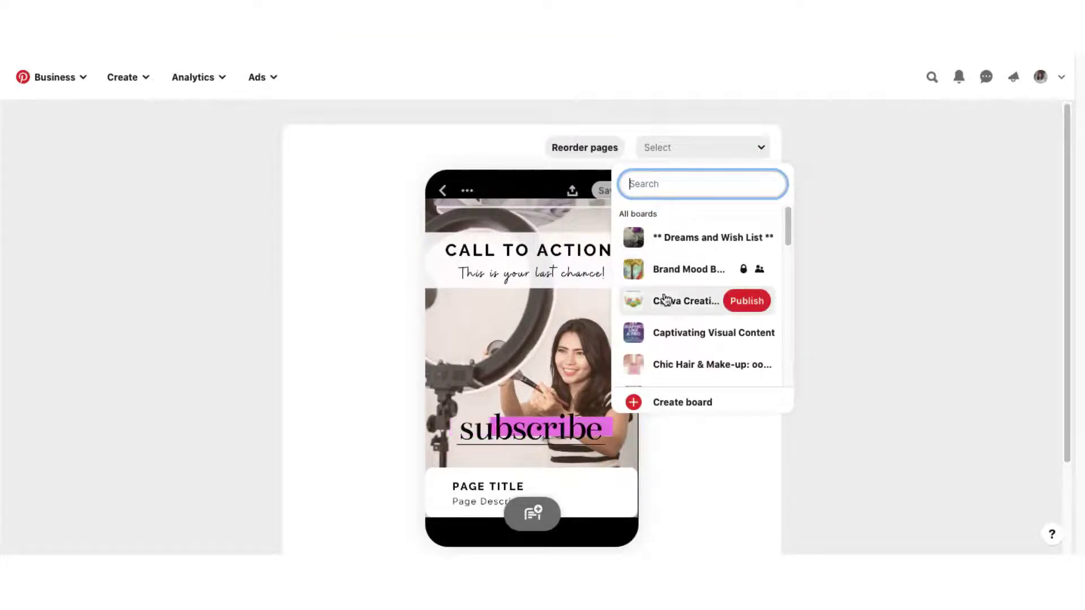
pyautogui.click(665, 300)
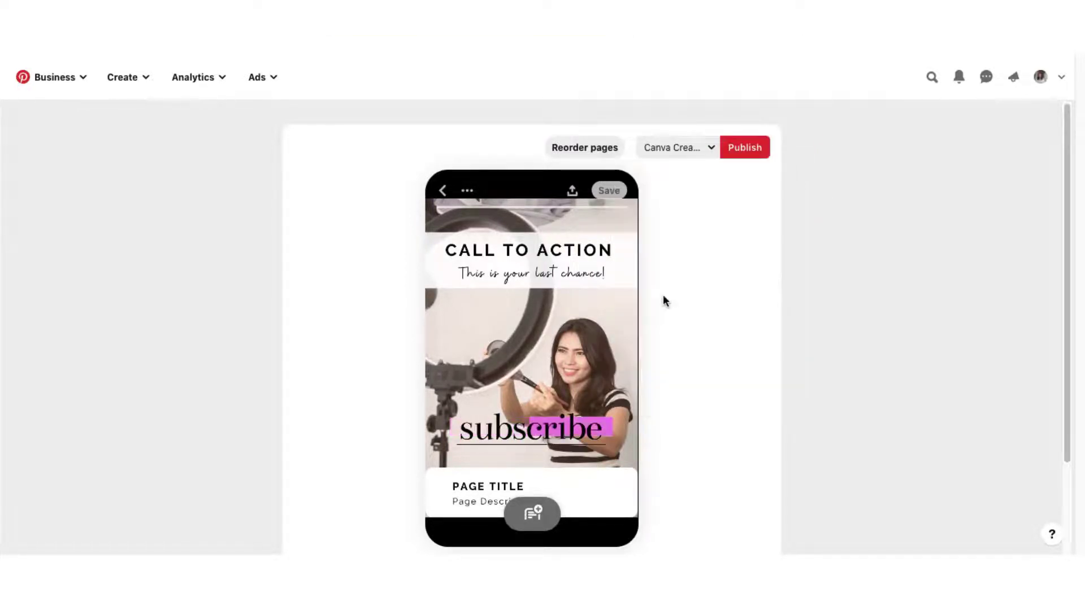
pyautogui.click(745, 148)
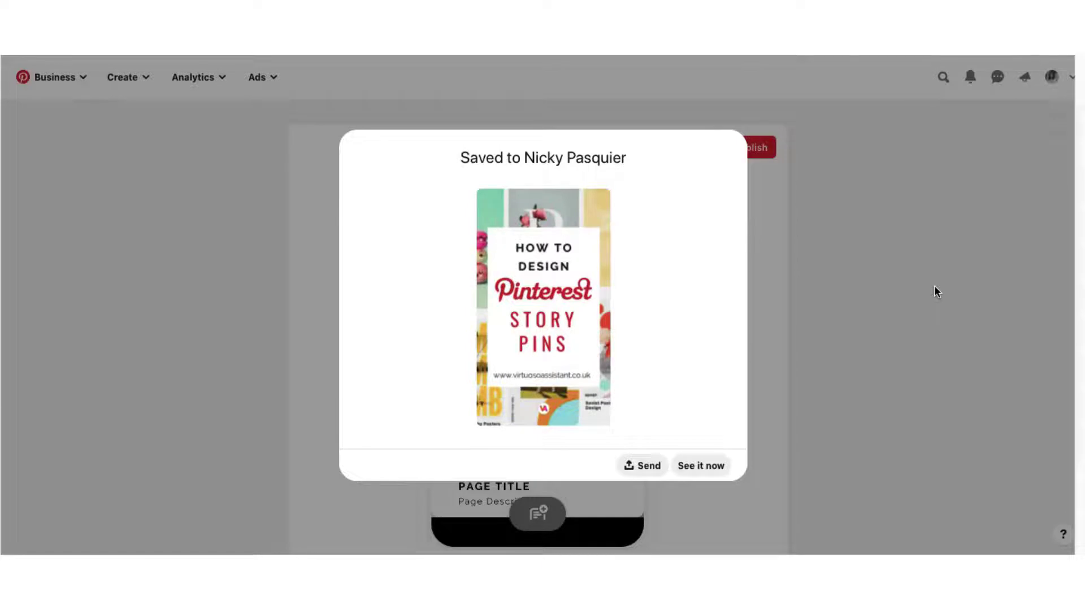
# - Open the published pin and step through Images, Headline, Description and Mix It Up to page 6/6
pyautogui.click(700, 469)
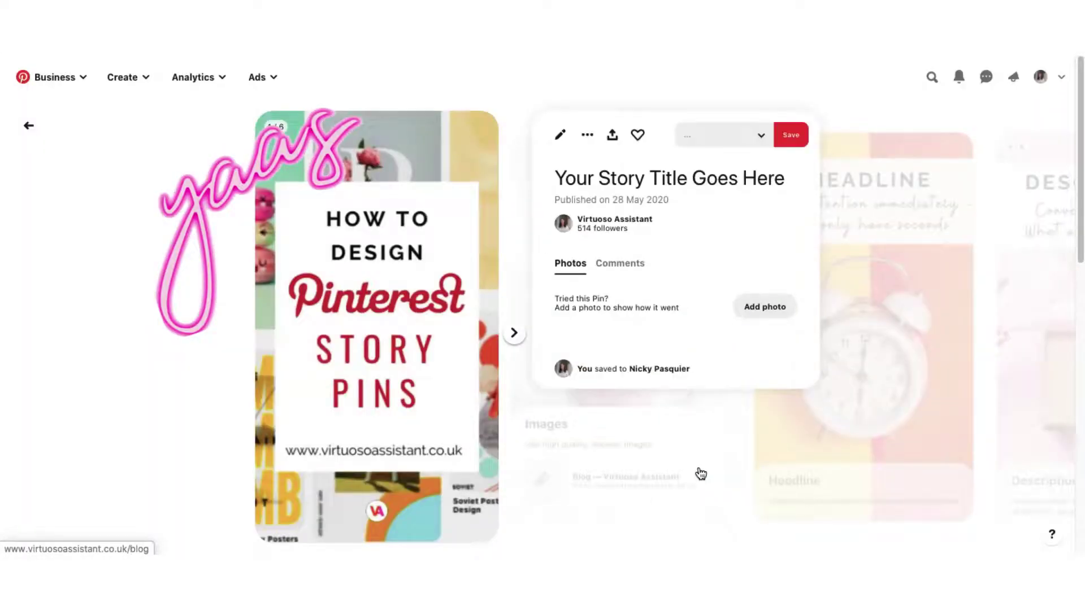
pyautogui.scroll(-1, 539, 490)
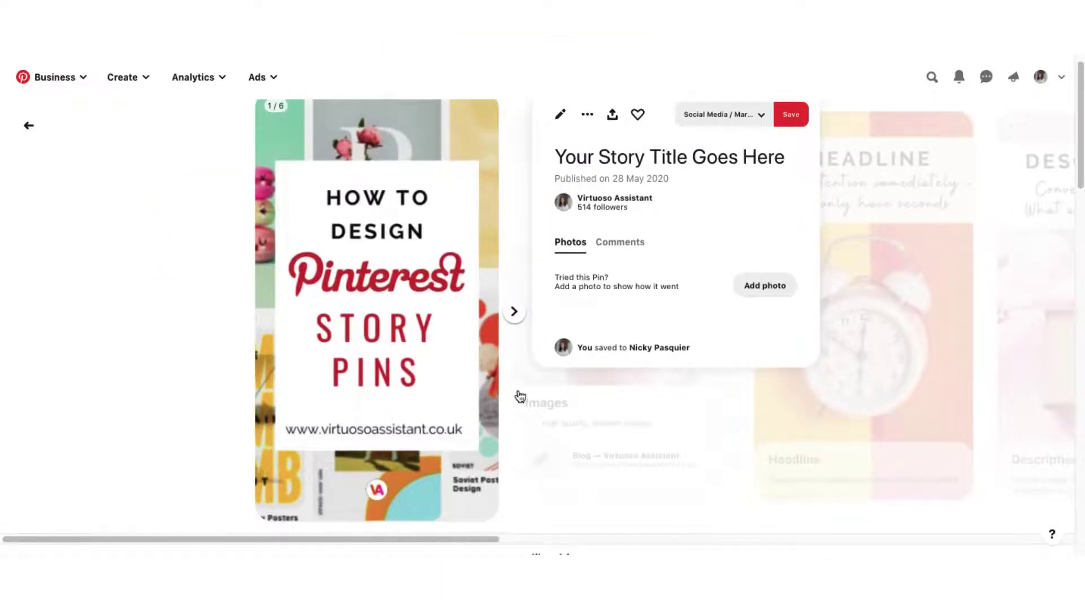
pyautogui.click(514, 313)
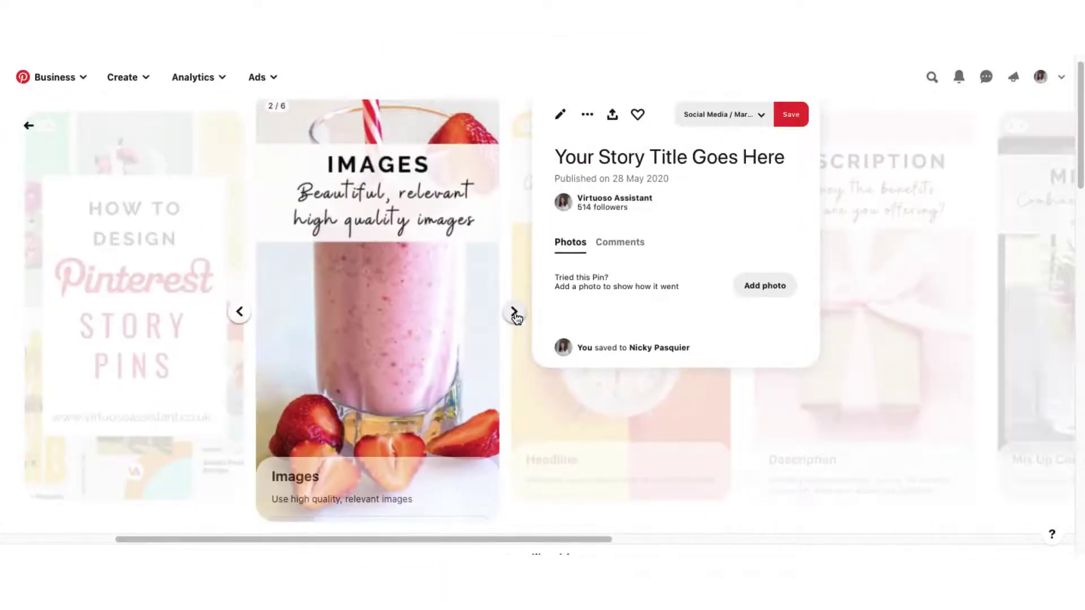
pyautogui.click(515, 313)
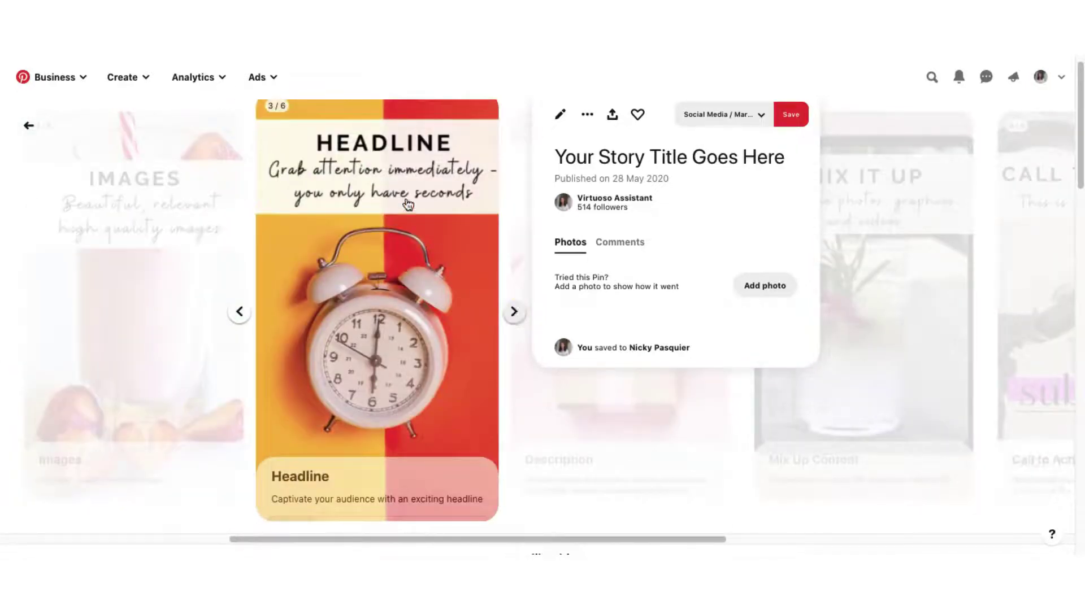
pyautogui.moveTo(314, 491)
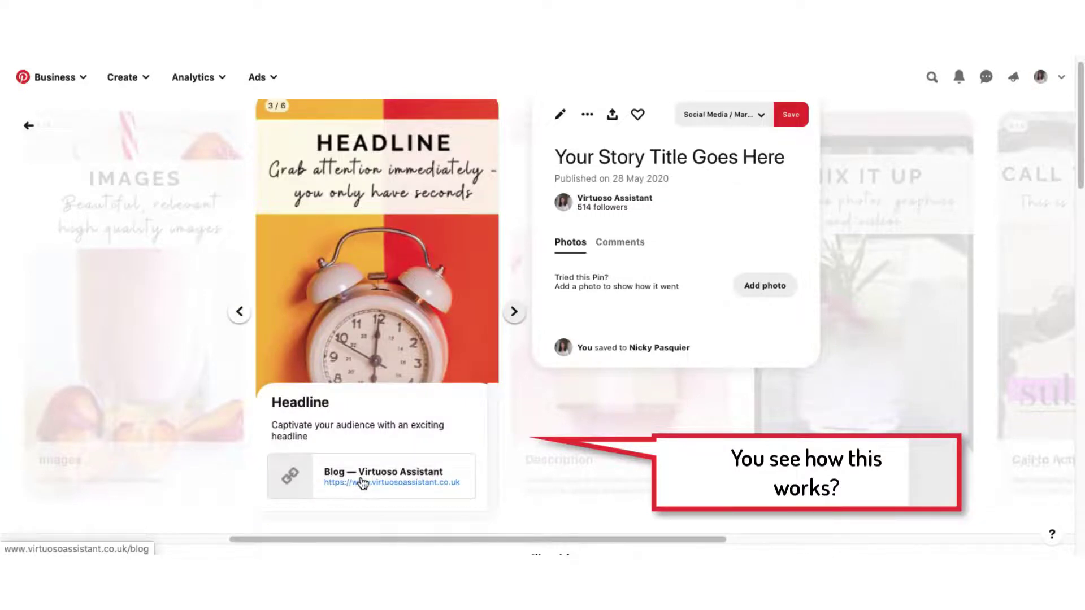
pyautogui.click(513, 313)
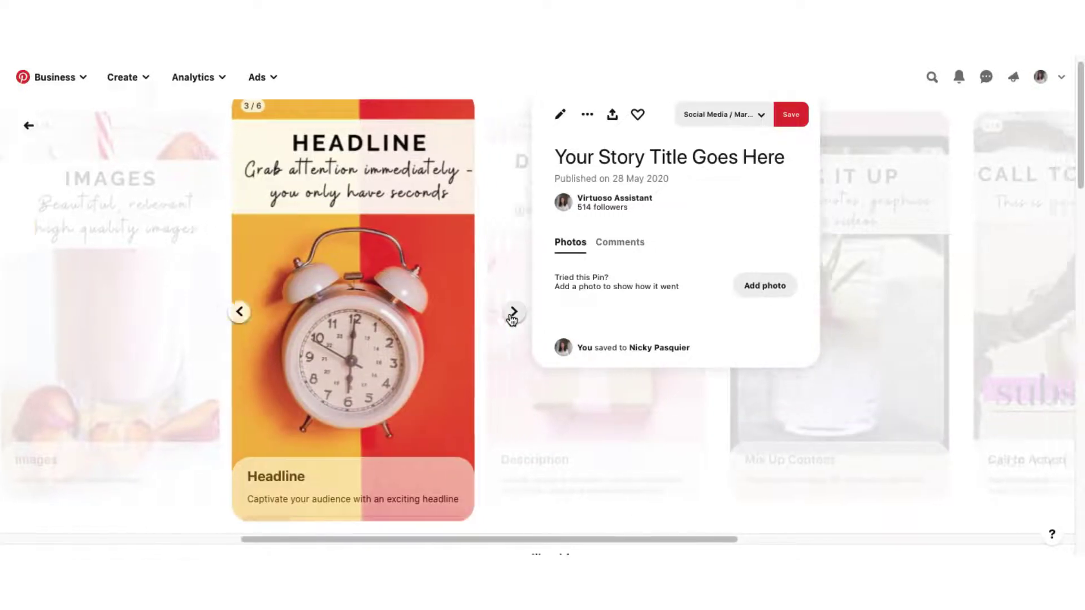
pyautogui.moveTo(403, 497)
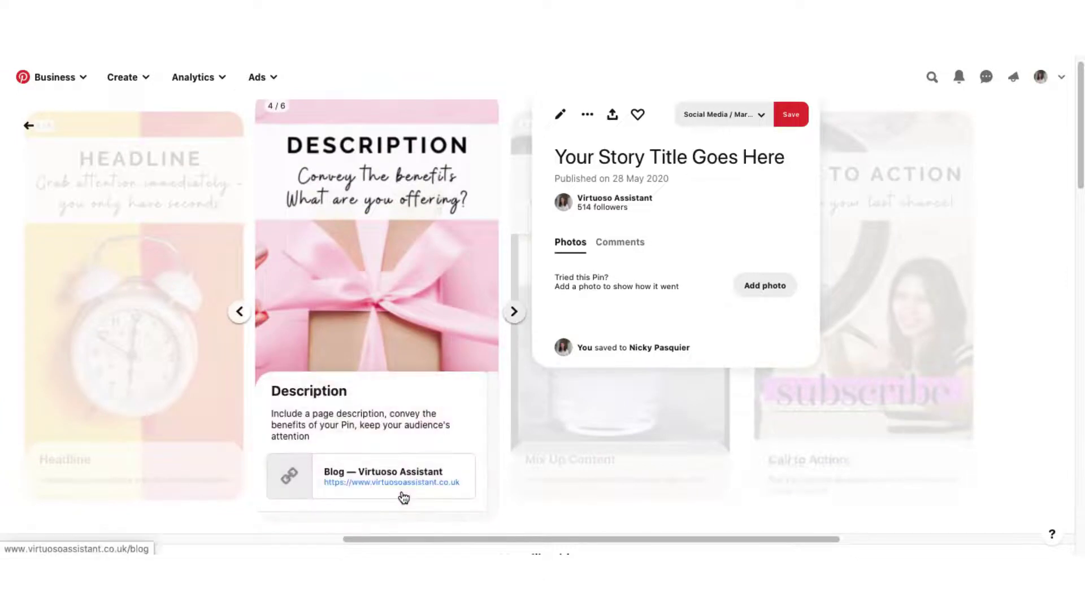
pyautogui.click(514, 313)
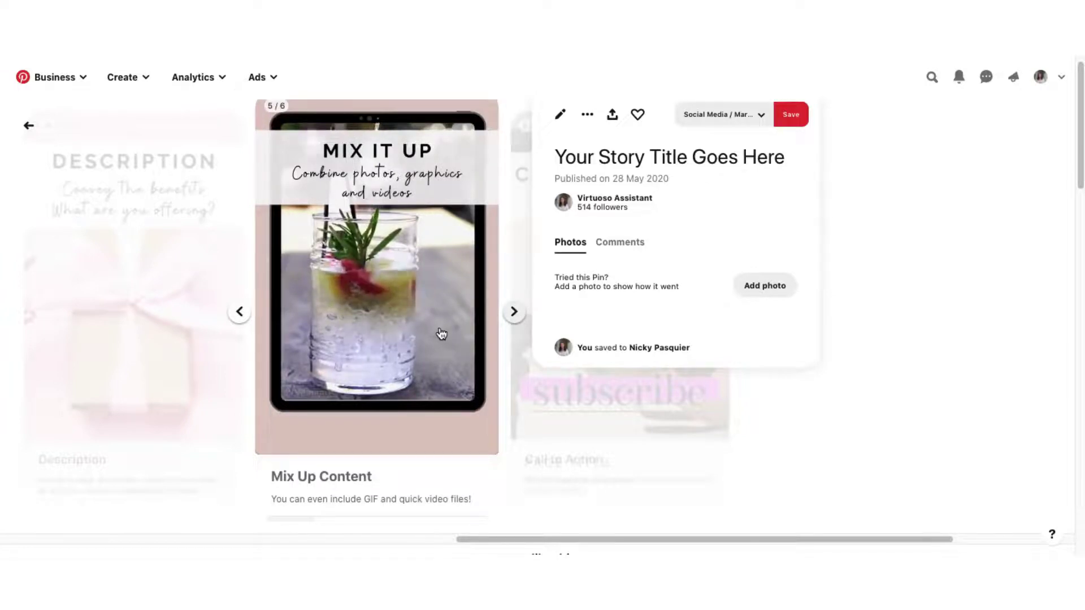
pyautogui.moveTo(389, 485)
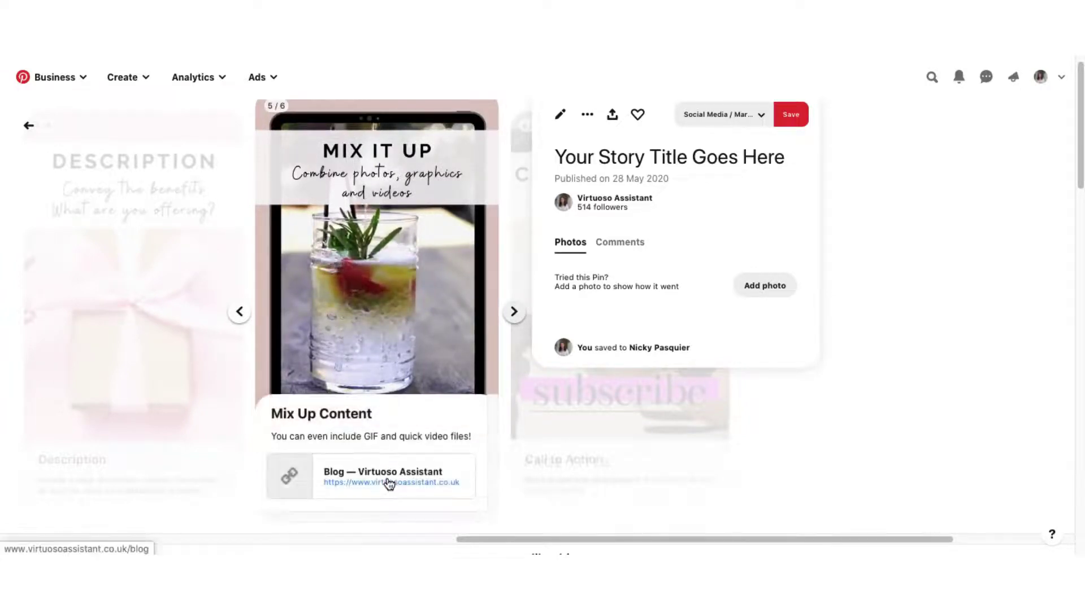
pyautogui.click(515, 312)
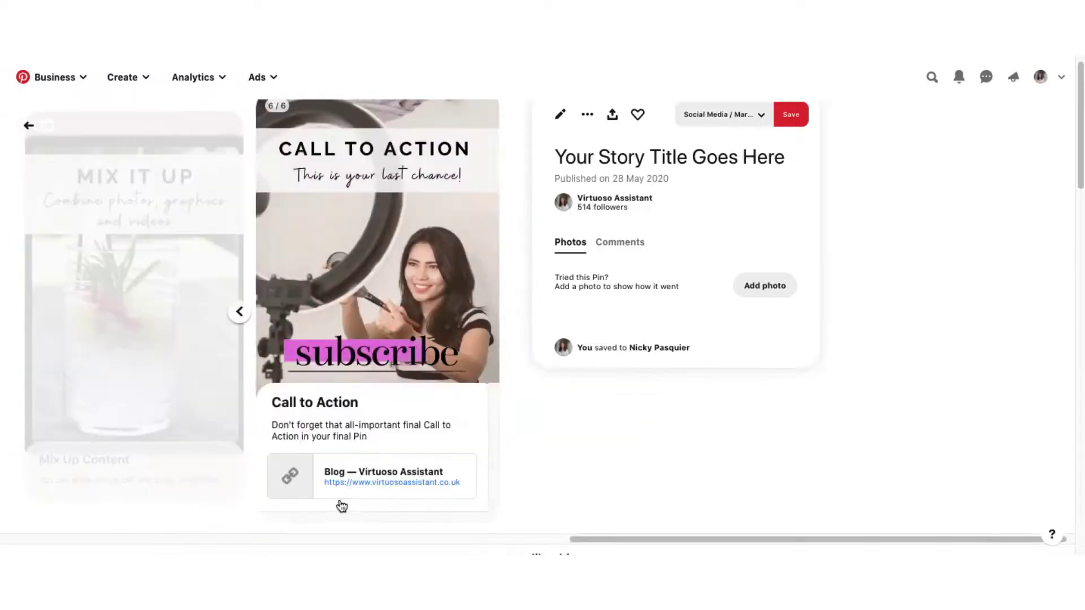